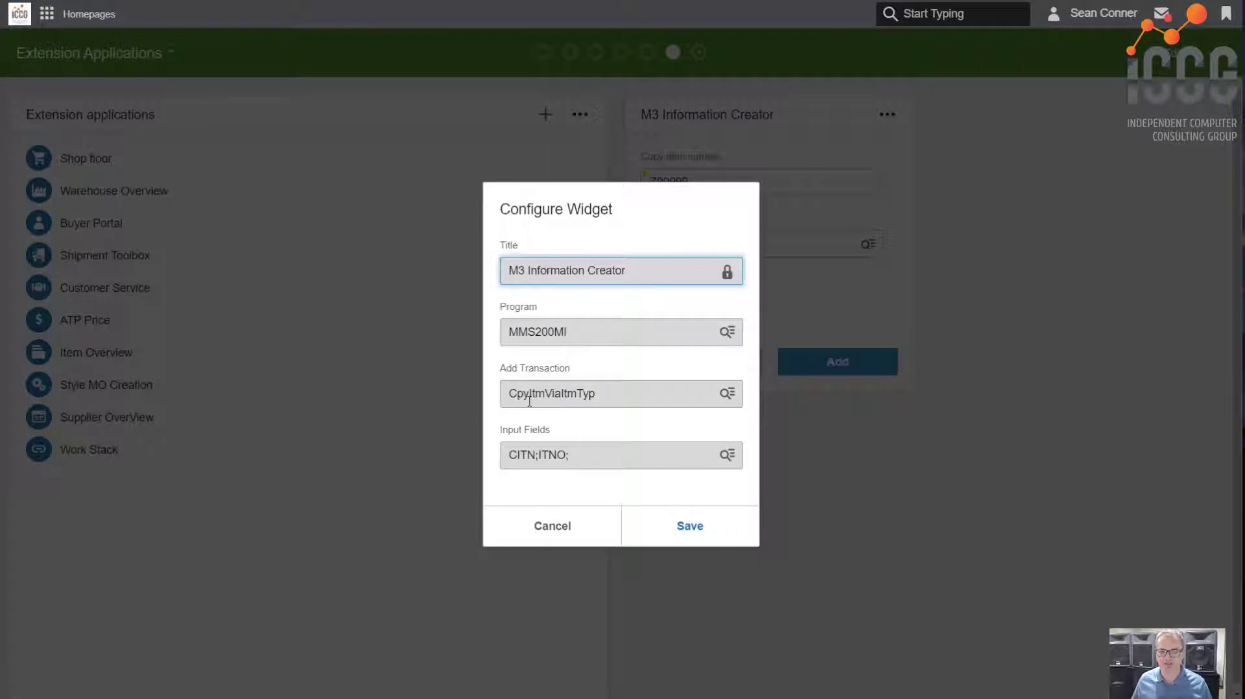
# Look up the widget's available add transactions by the name "Cpy"
pyautogui.click(728, 393)
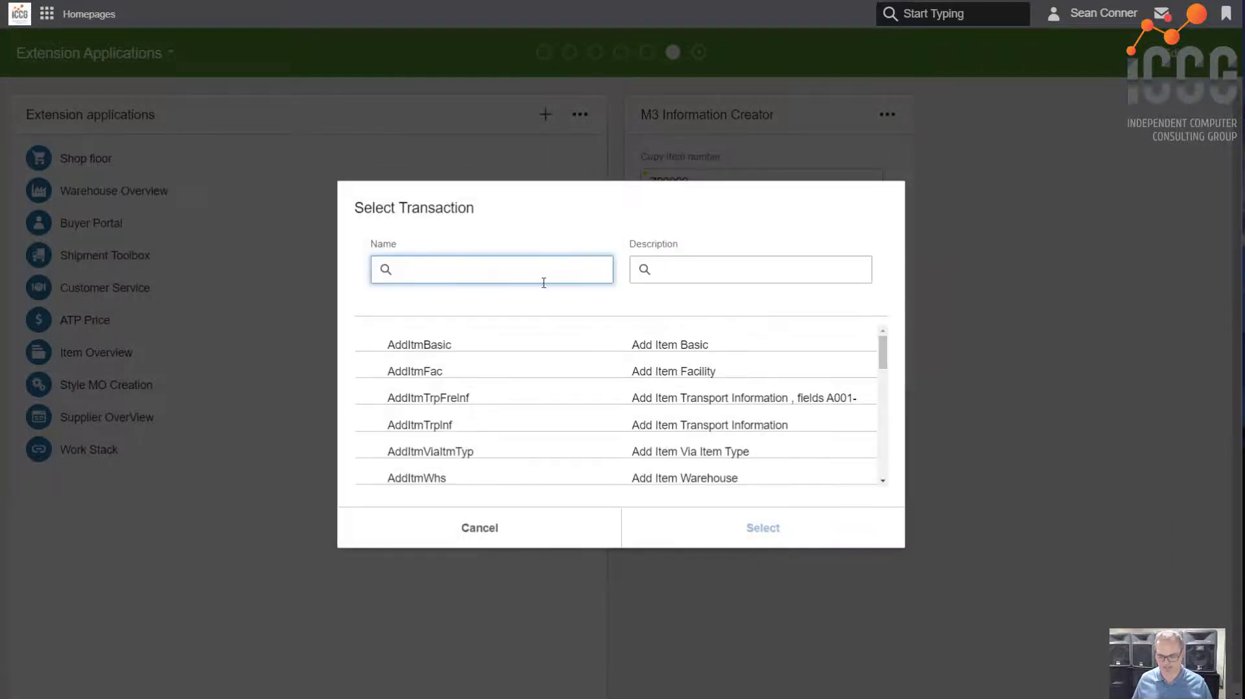
pyautogui.write('Cpy')
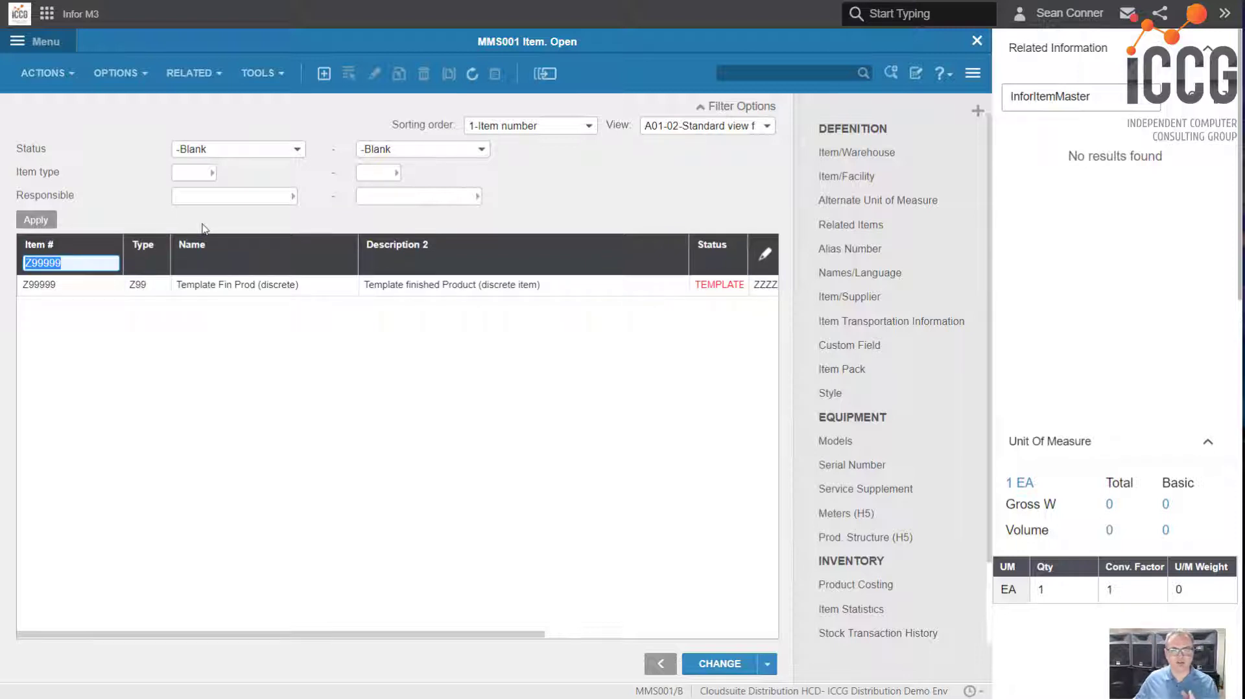
# Copy template item Z99999 to new item number ITEM456 and open the new item's warehouse records
pyautogui.click(251, 284)
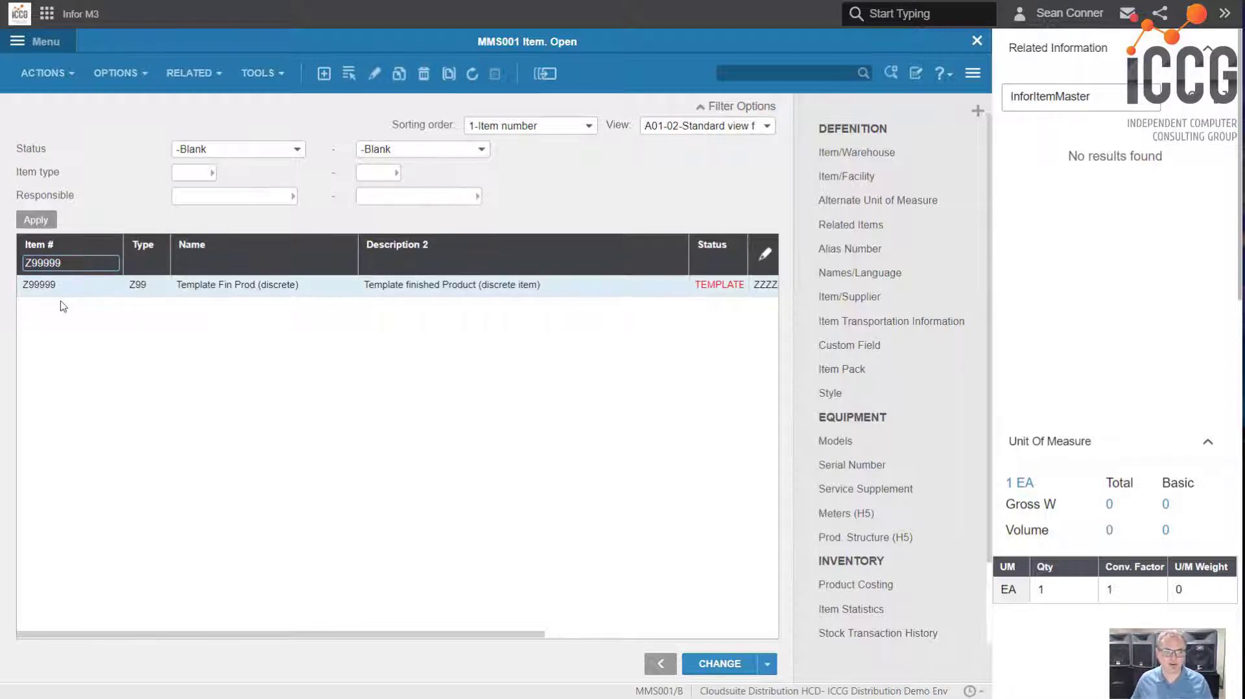
pyautogui.rightClick(287, 295)
pyautogui.click(312, 377)
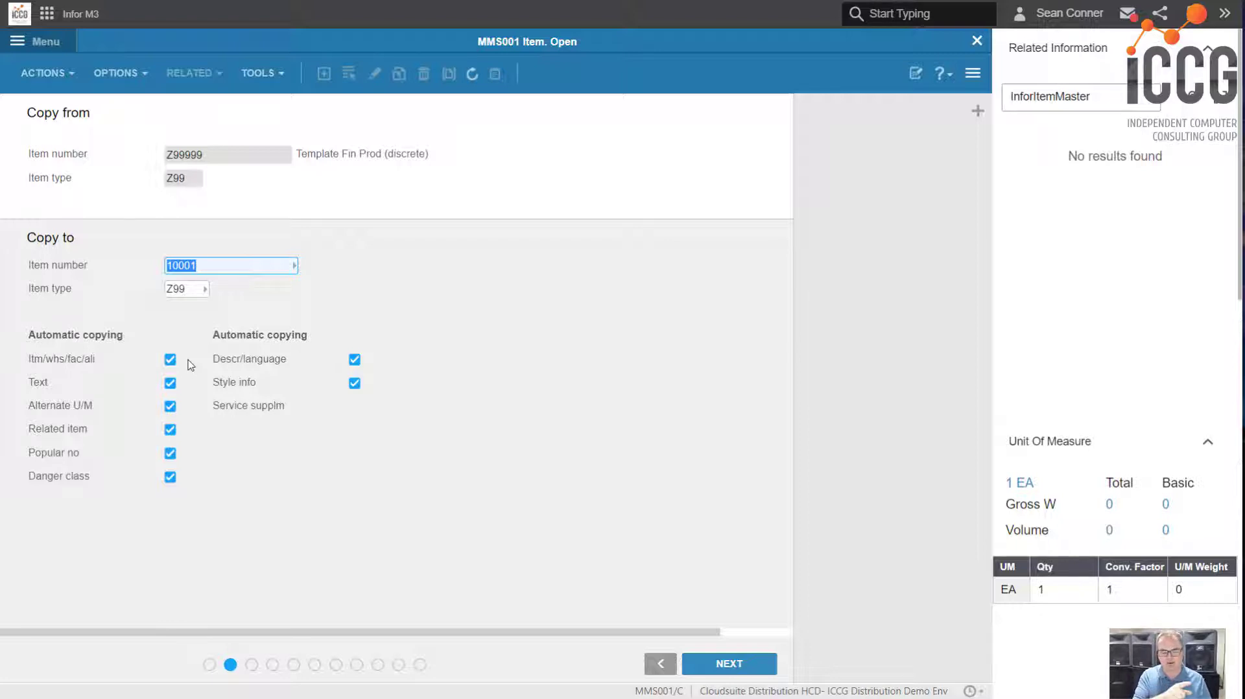
pyautogui.write('ITEM456')
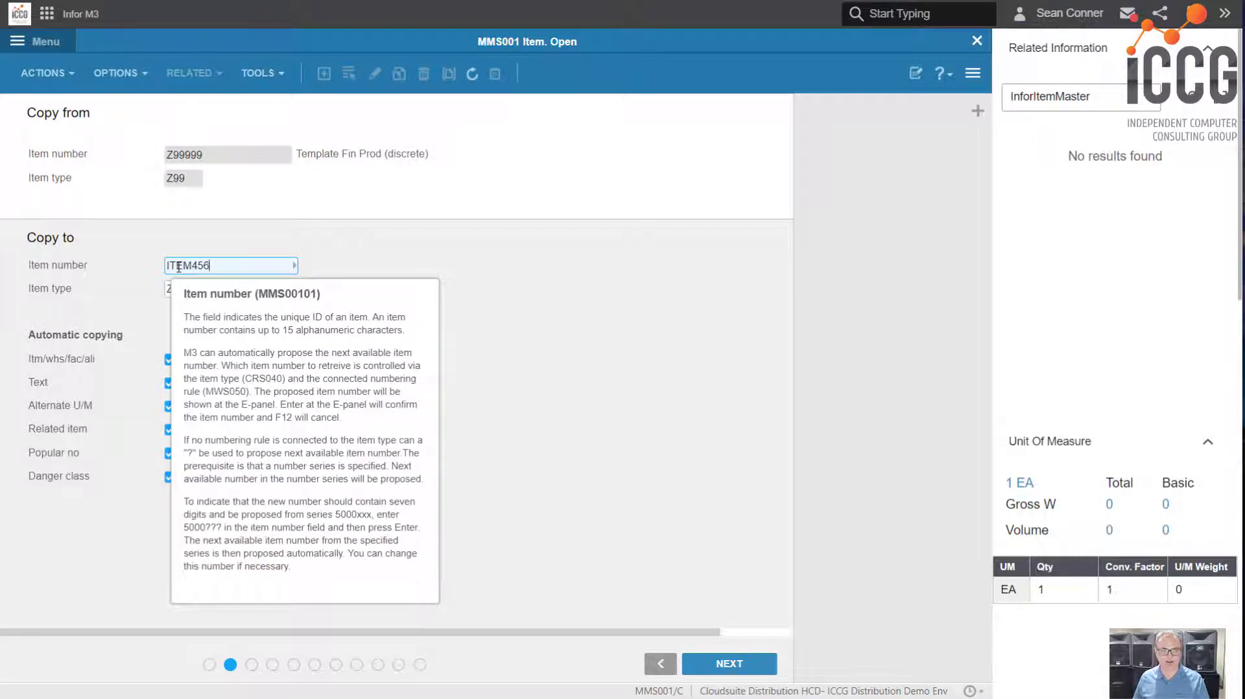
pyautogui.press('Return')
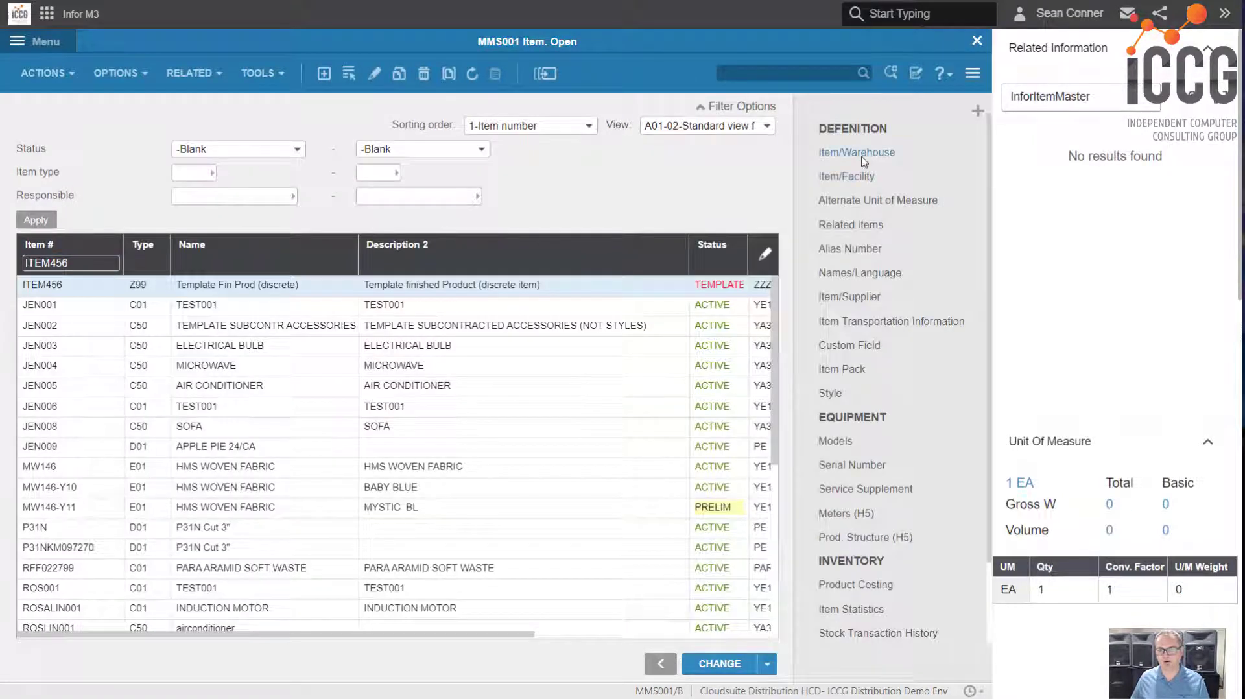
pyautogui.click(861, 157)
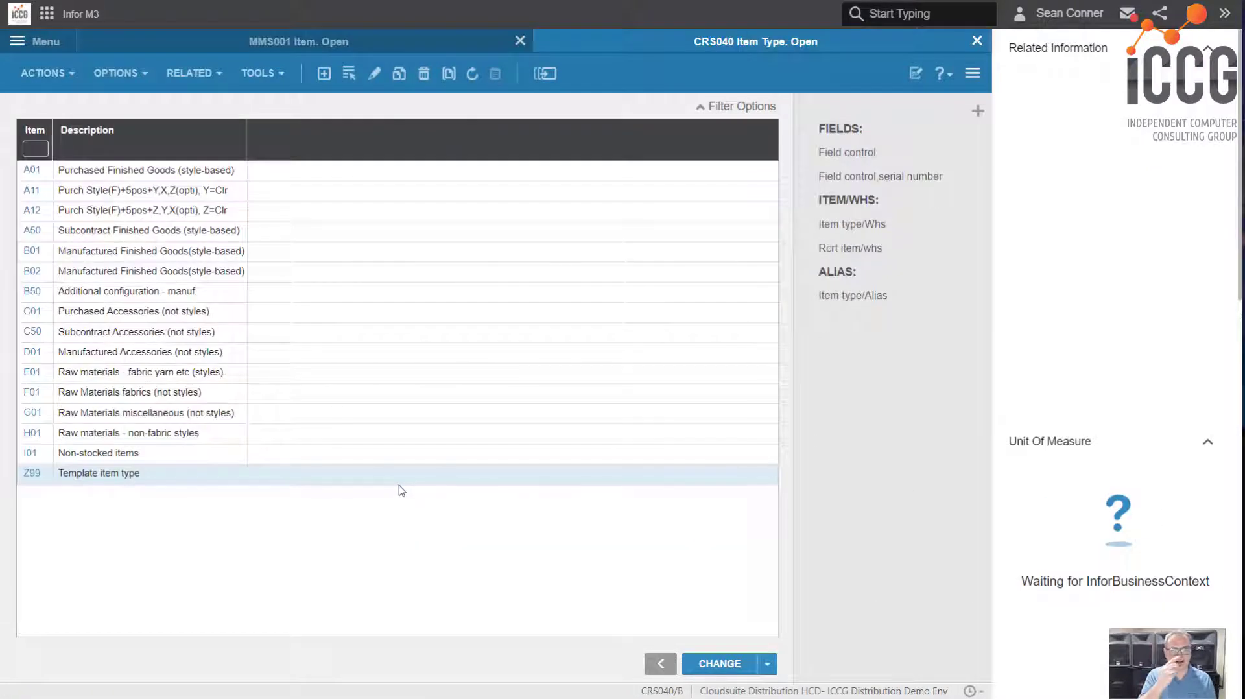
# Copy item type Z99 to X99 with automatic copying of text, item type/warehouse and item type/alias
pyautogui.rightClick(85, 476)
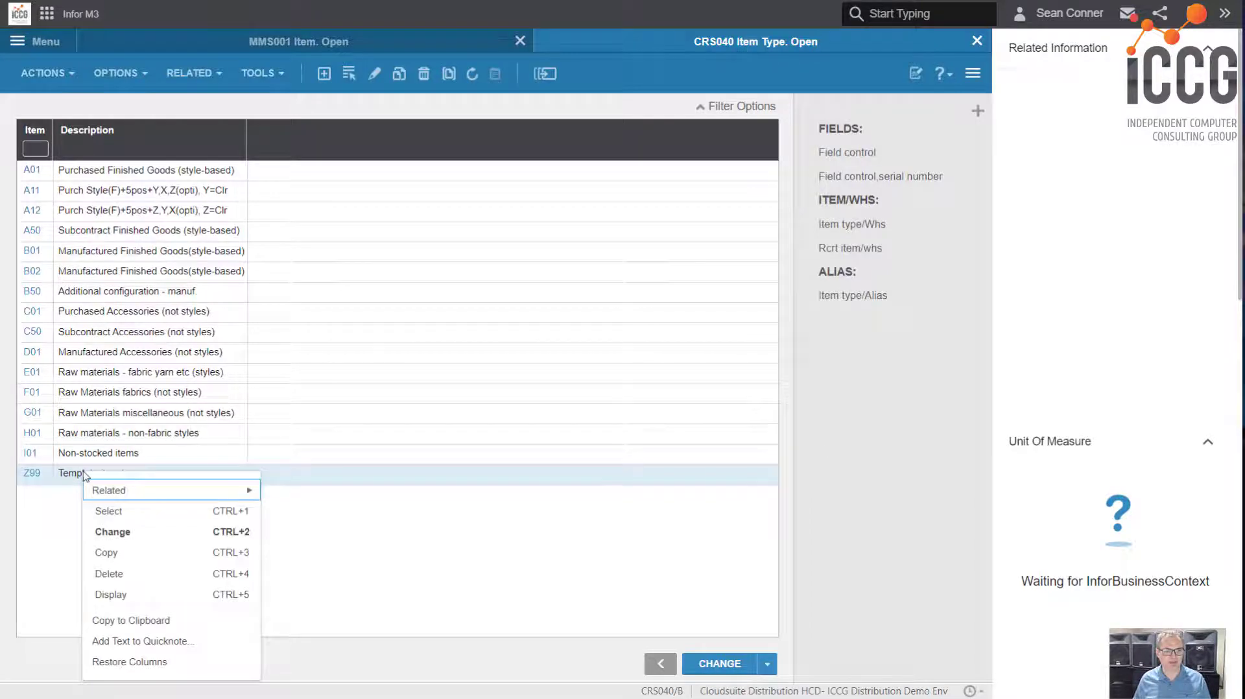
pyautogui.click(107, 553)
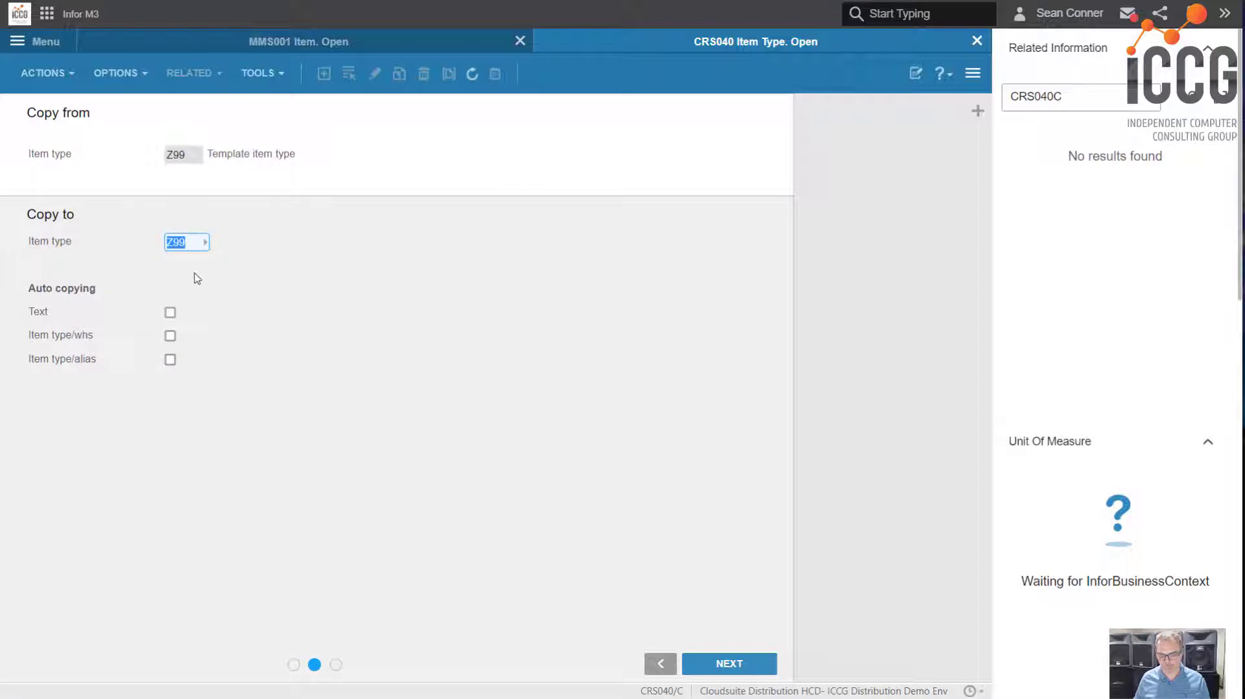
pyautogui.write('X')
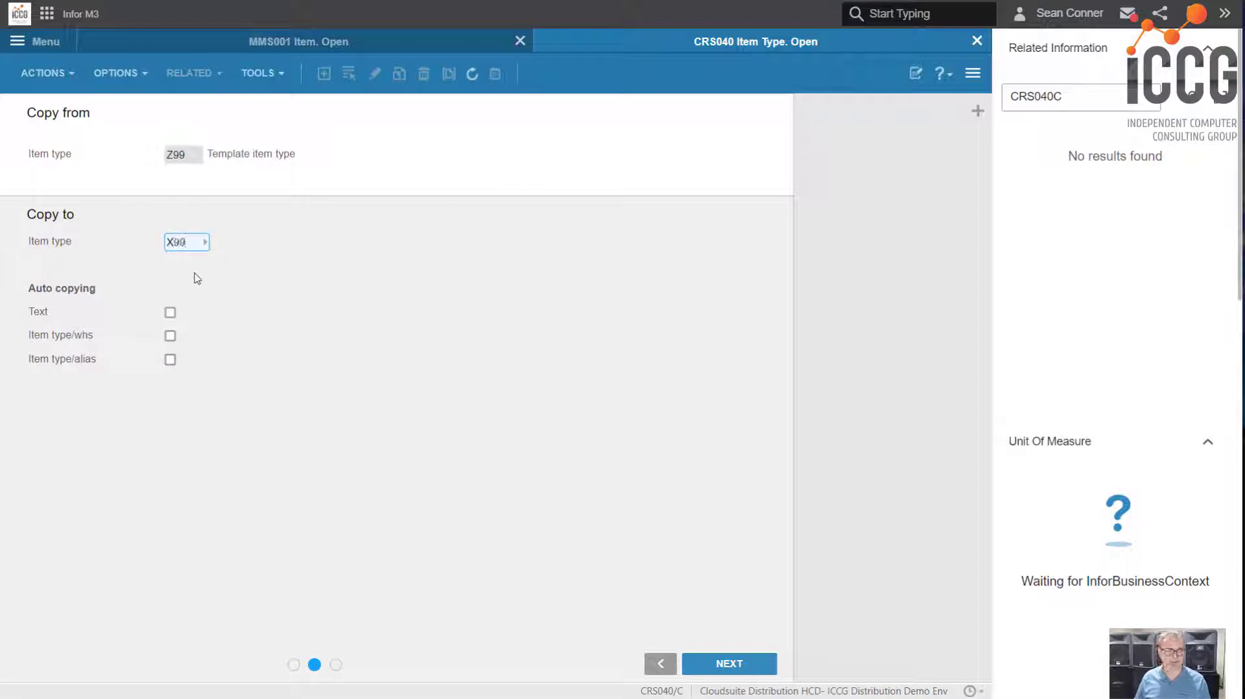
pyautogui.click(170, 336)
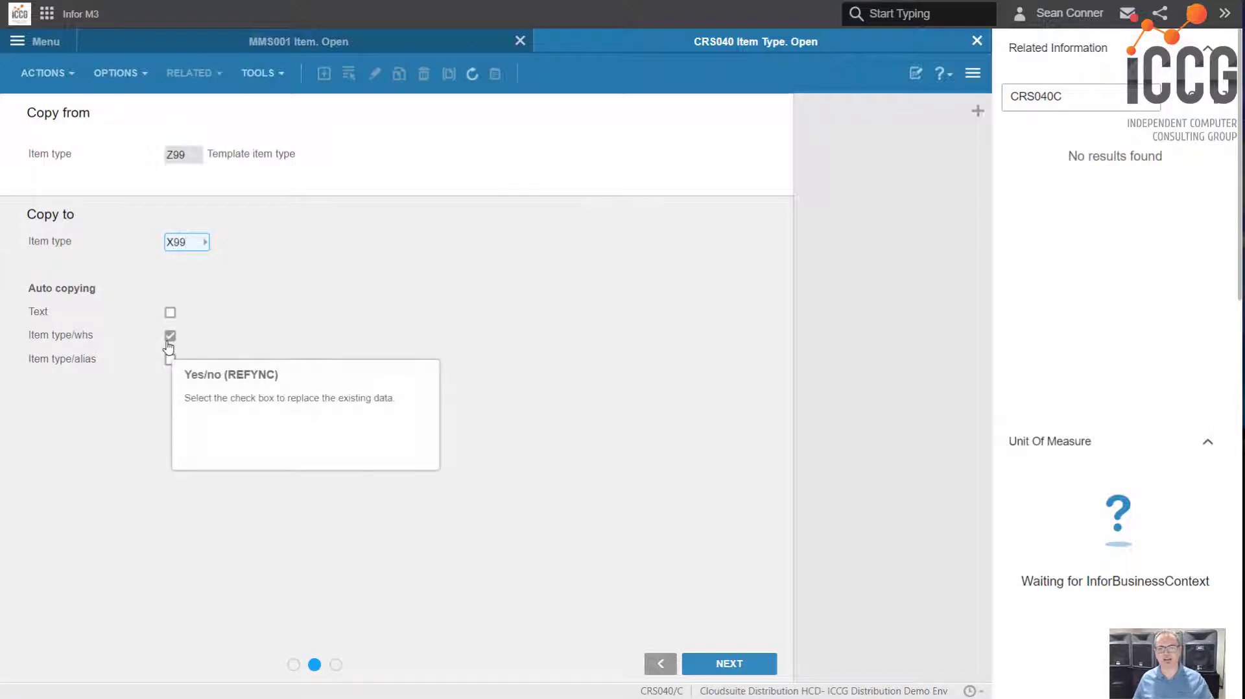
pyautogui.click(170, 359)
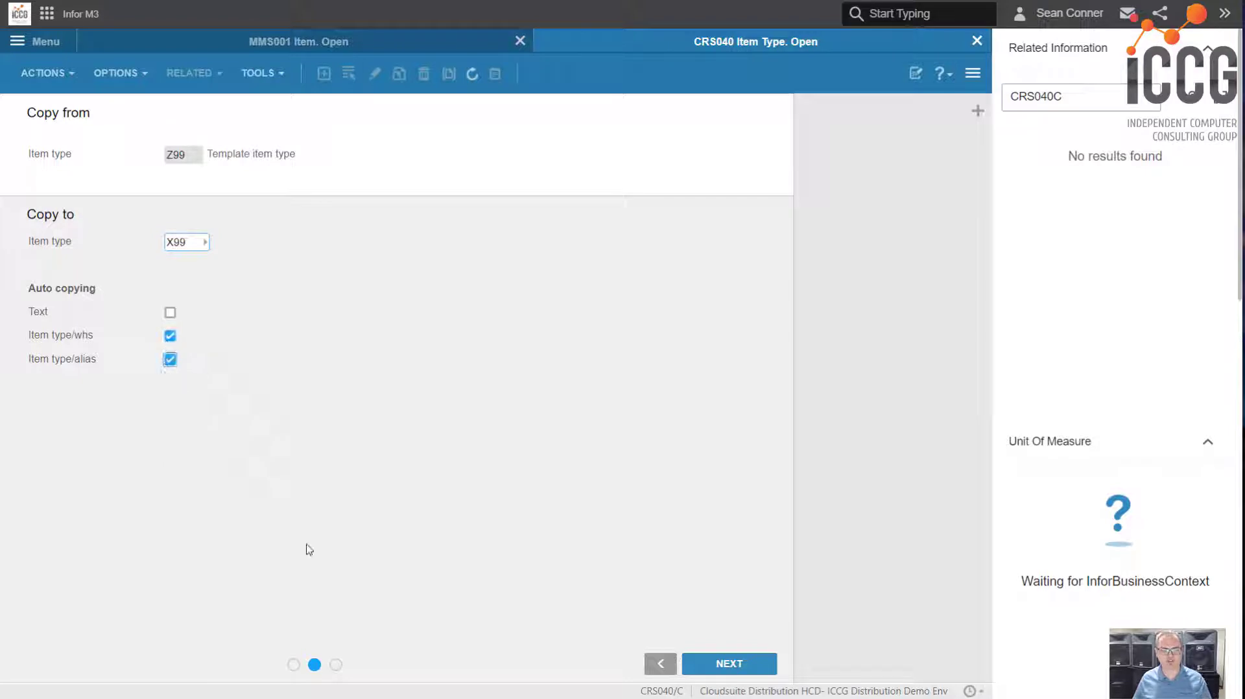
pyautogui.click(170, 312)
pyautogui.click(745, 668)
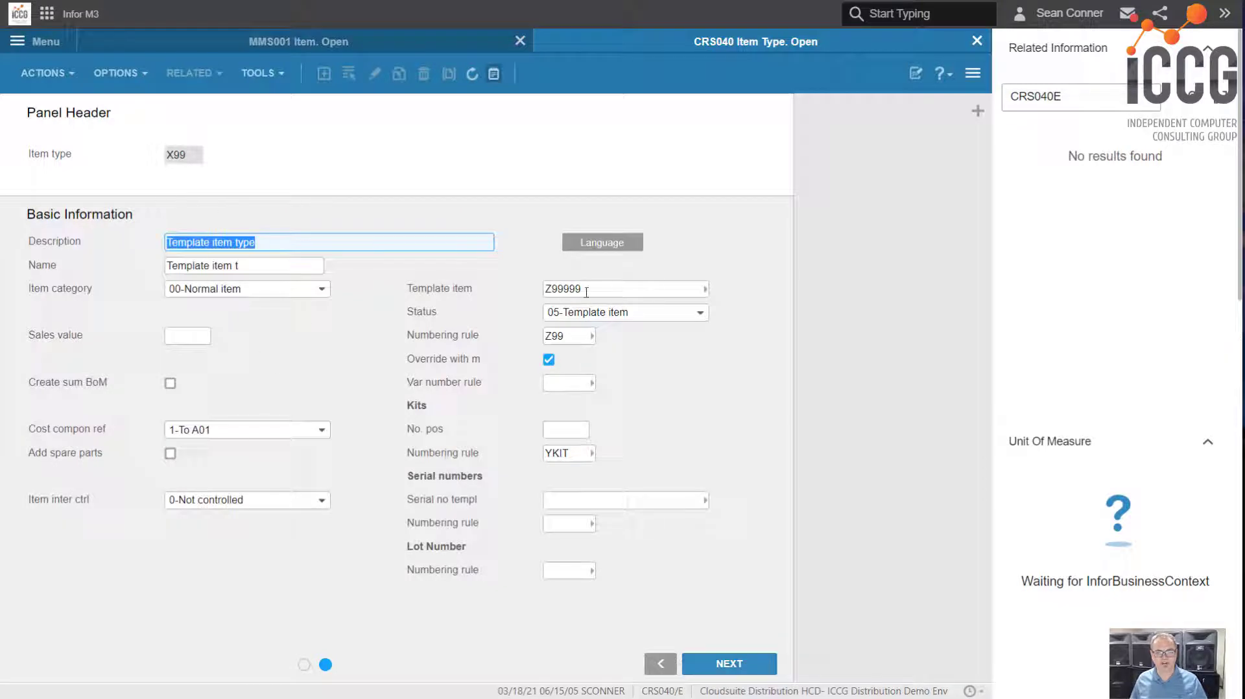
# Clear the template item of item type X99 and save the item type
pyautogui.click(586, 289)
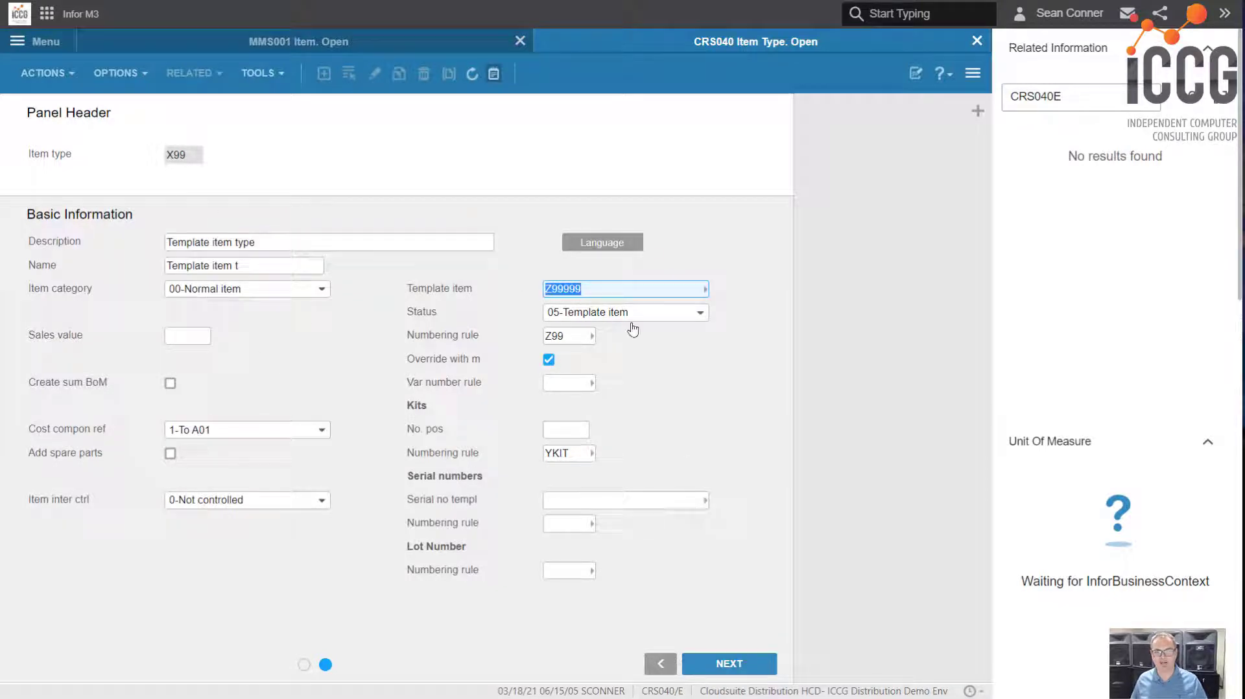
pyautogui.press('Delete')
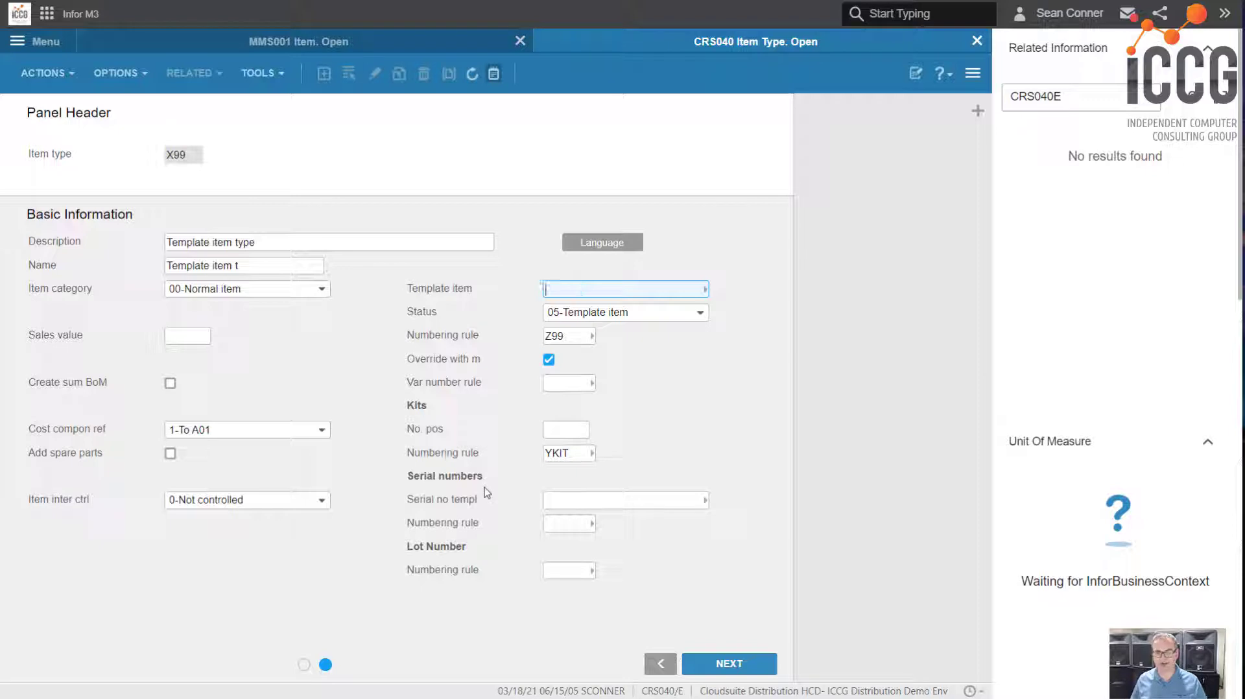
pyautogui.click(705, 448)
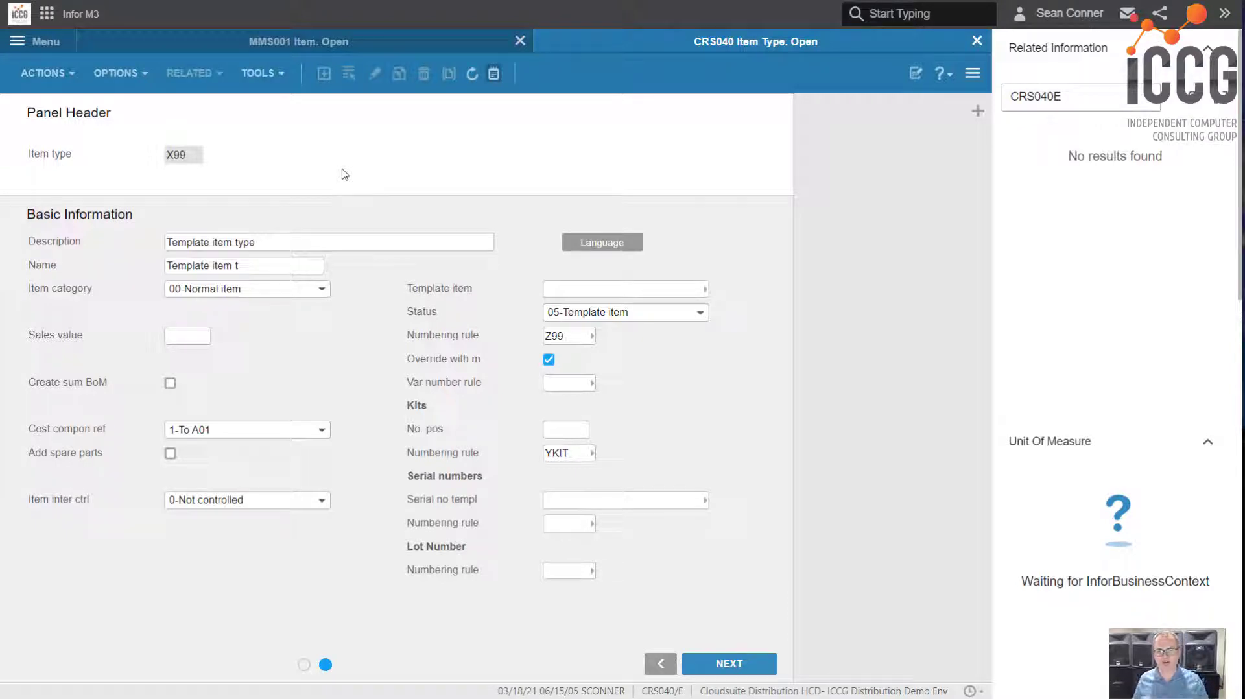
pyautogui.press('Return')
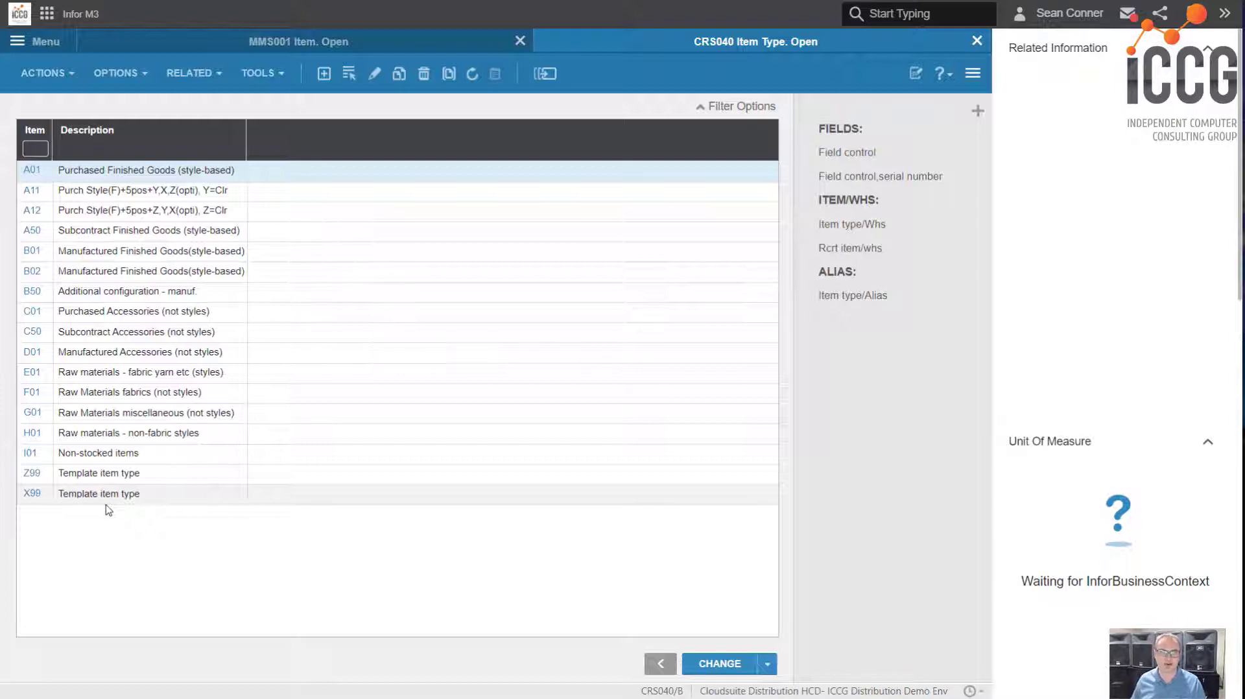
# Copy template item Z99999 in MMS001 to item number X99999 with item type X99
pyautogui.click(324, 46)
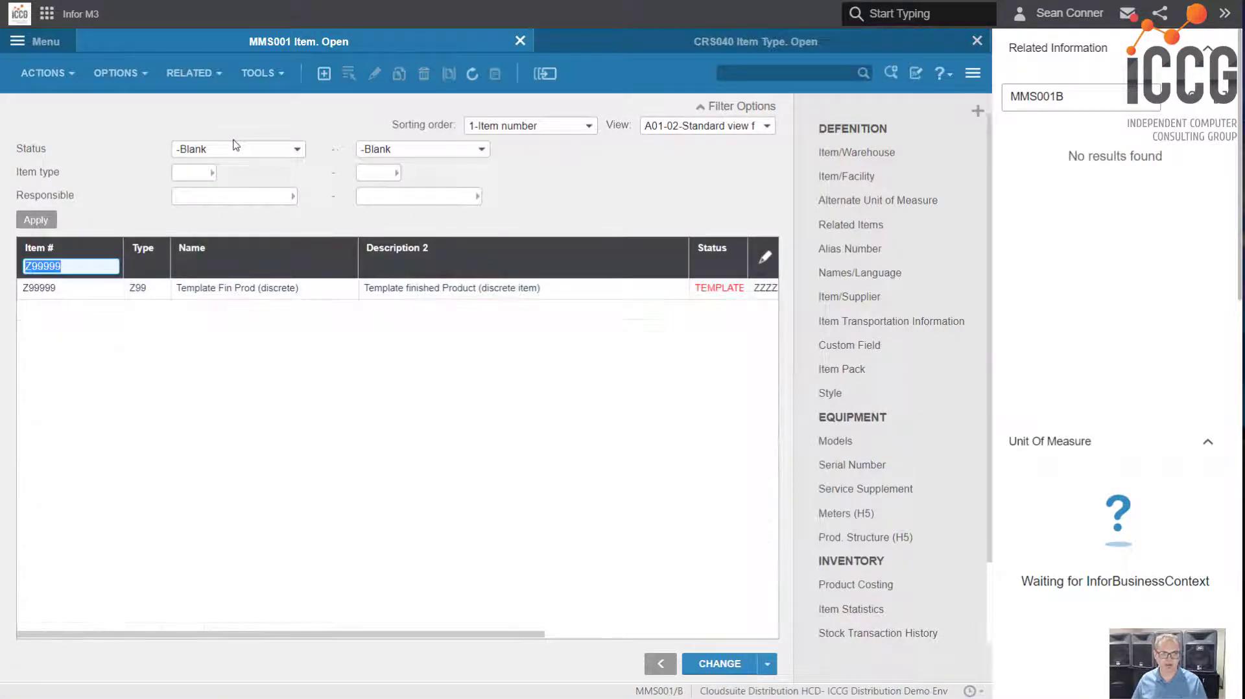
pyautogui.rightClick(249, 287)
pyautogui.click(282, 383)
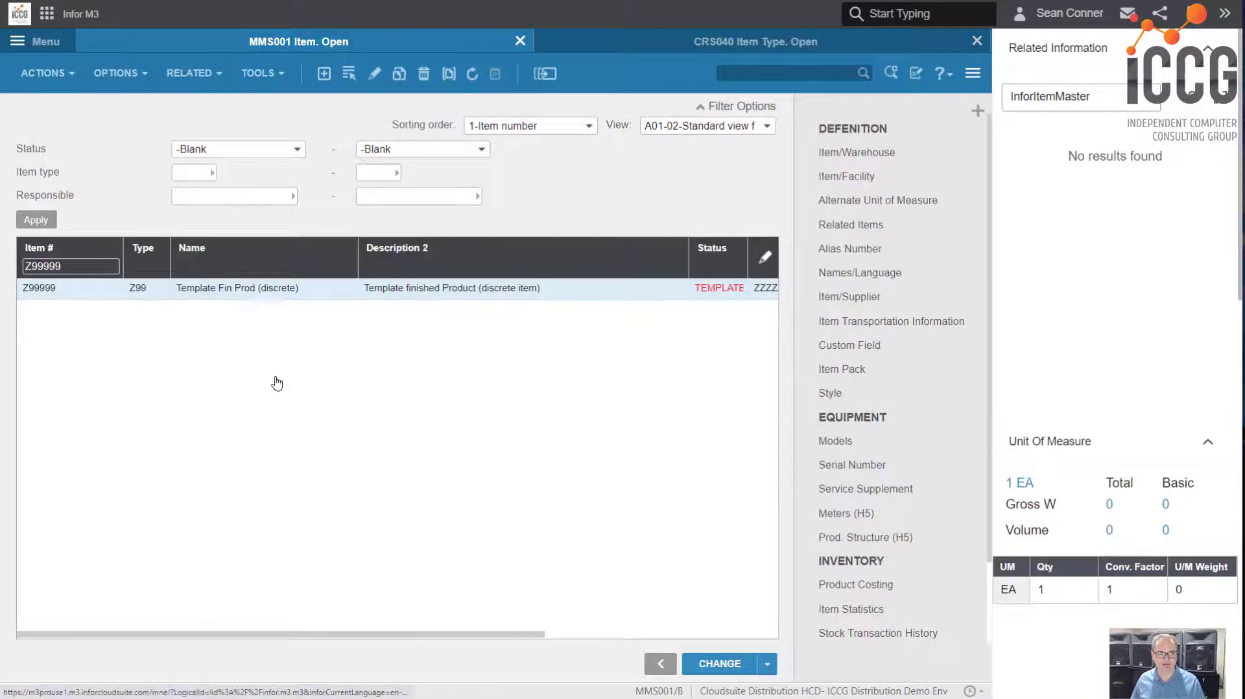
pyautogui.moveTo(188, 283)
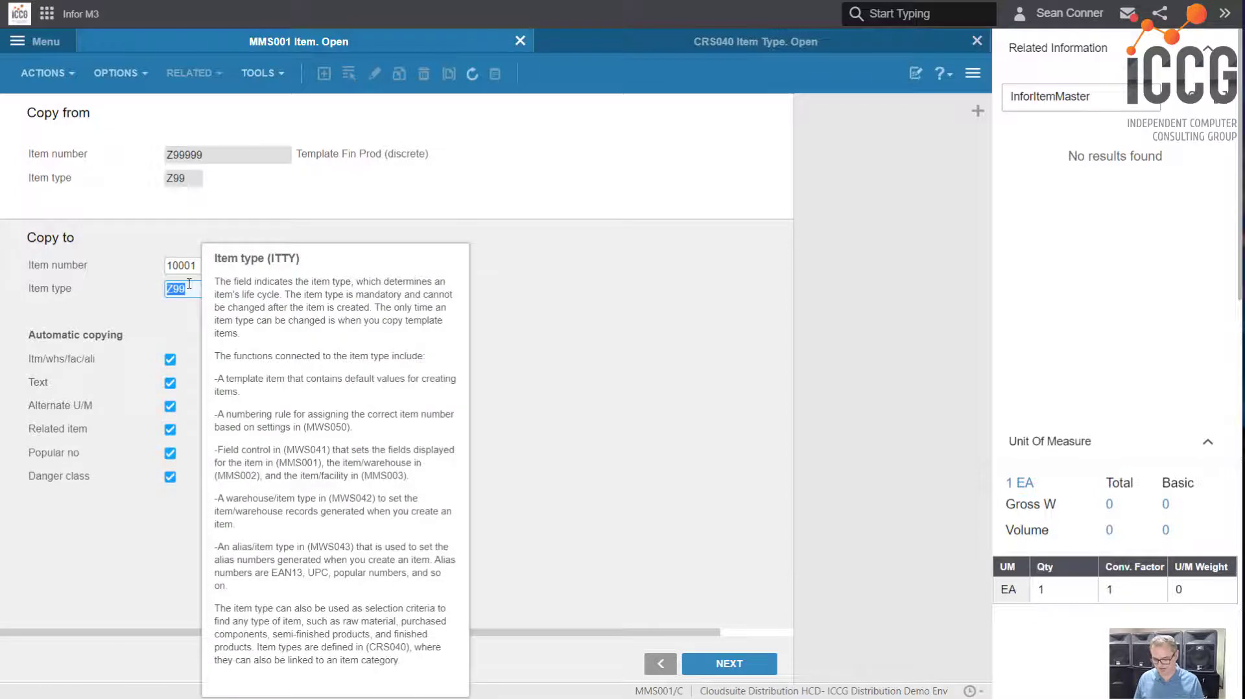
pyautogui.hotkey('shift', 'Tab')
pyautogui.write('X')
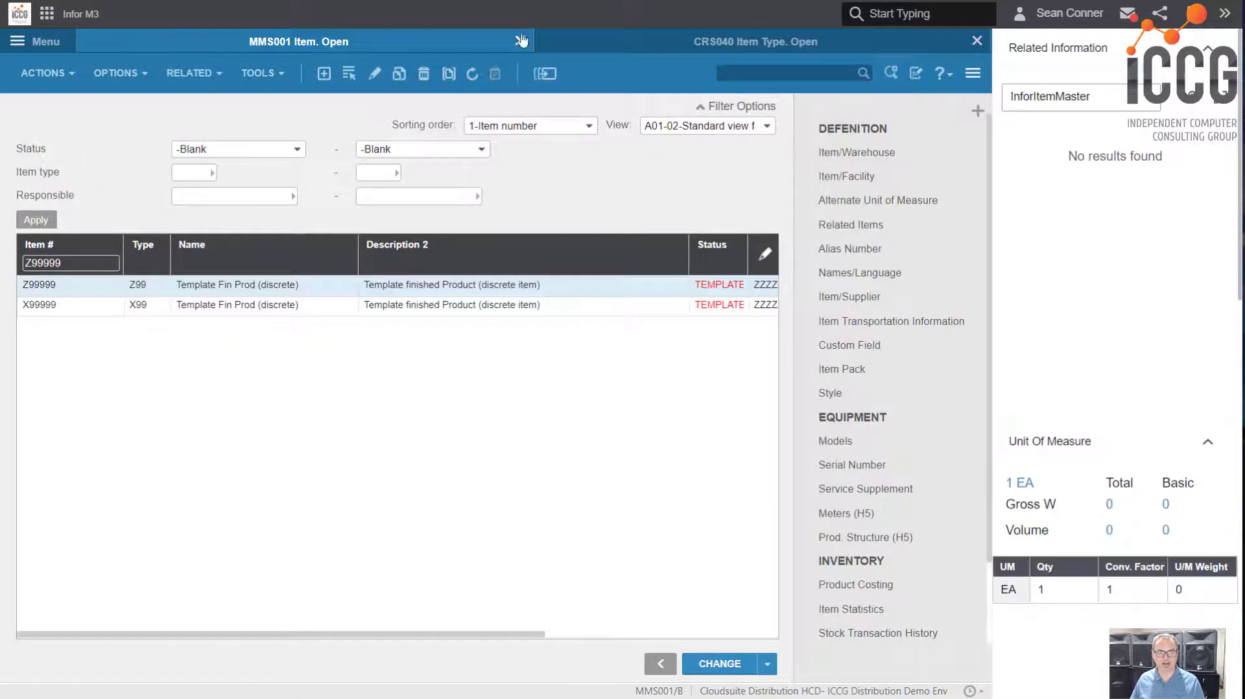
# Edit item type X99 in CRS040 and assign its template item from the lookup list
pyautogui.click(648, 44)
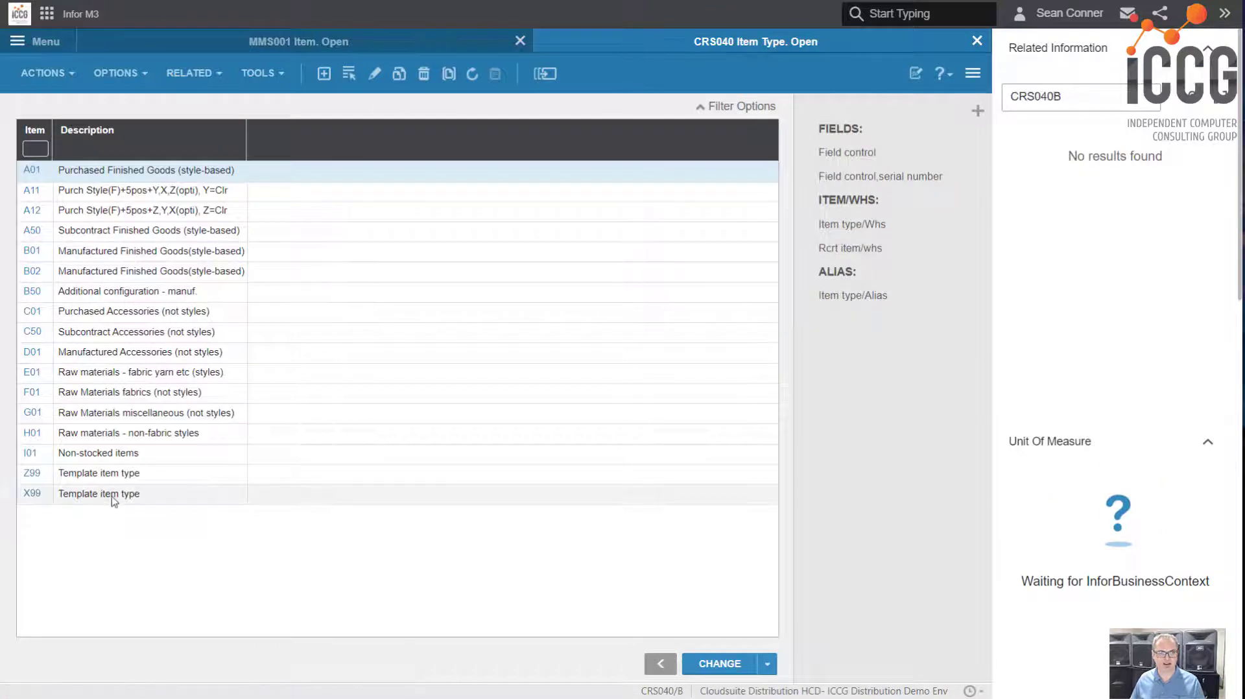
pyautogui.rightClick(113, 501)
pyautogui.click(140, 475)
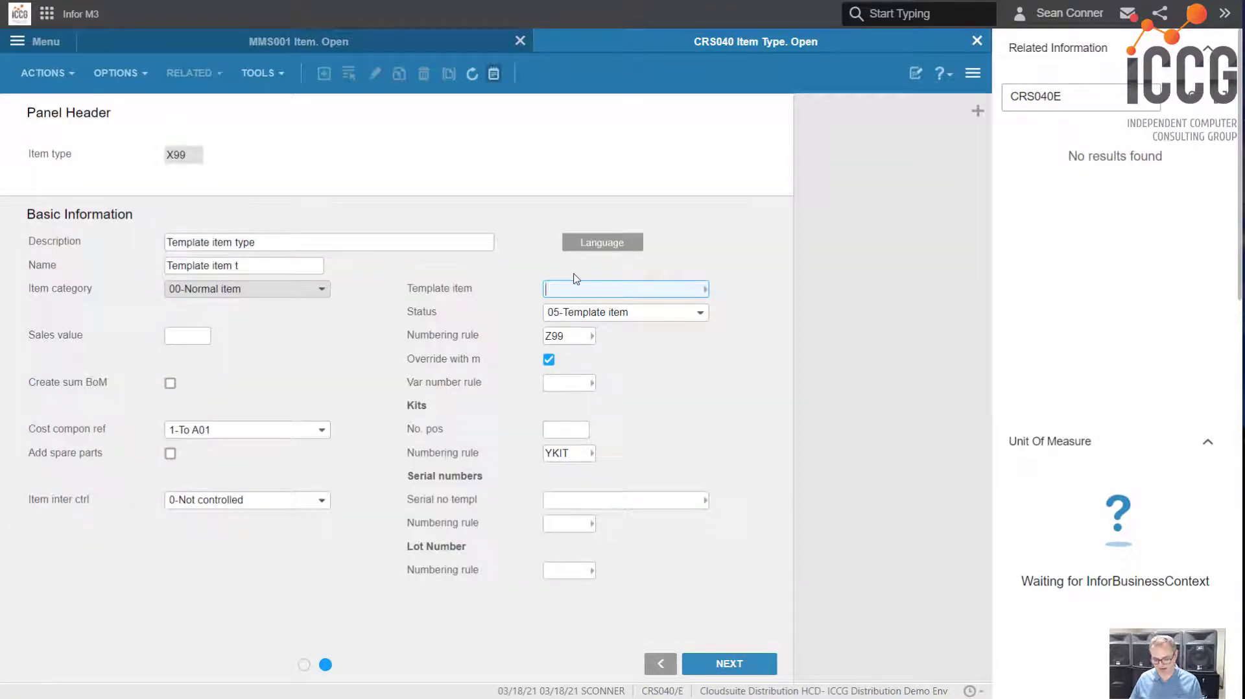
pyautogui.press('F4')
pyautogui.doubleClick(338, 271)
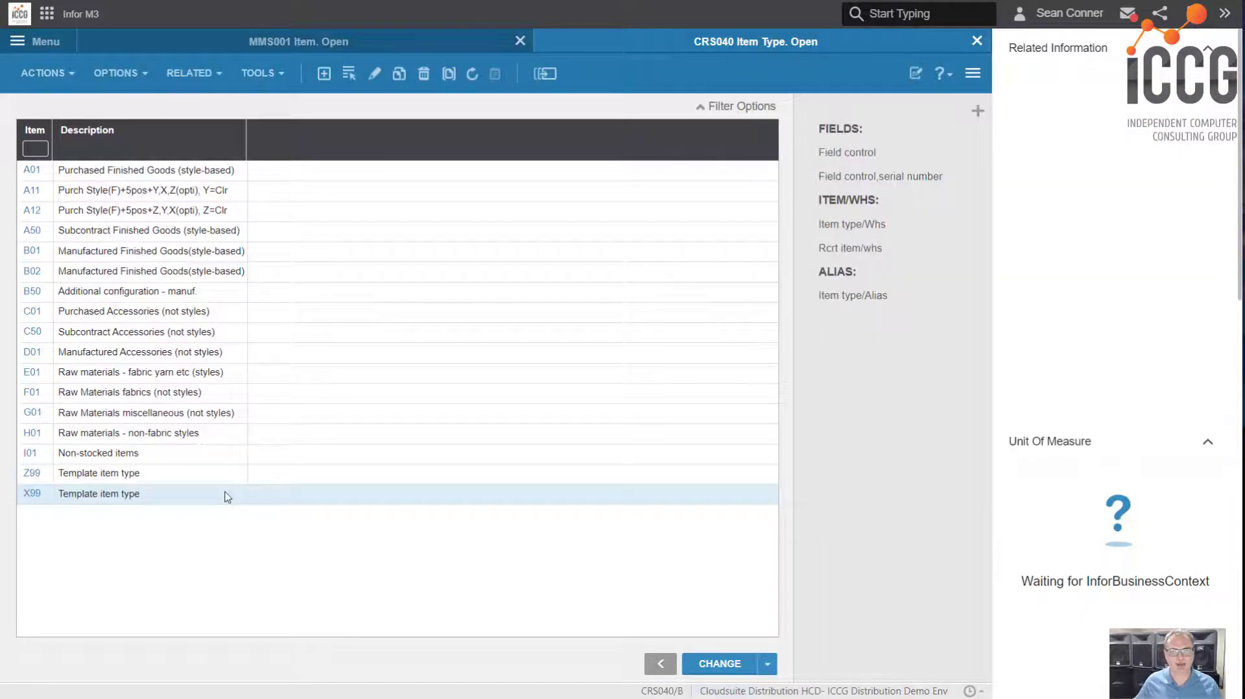
# Review the warehouses connected to item type X99, including the auto create and shop info settings for warehouse 001
pyautogui.rightClick(143, 498)
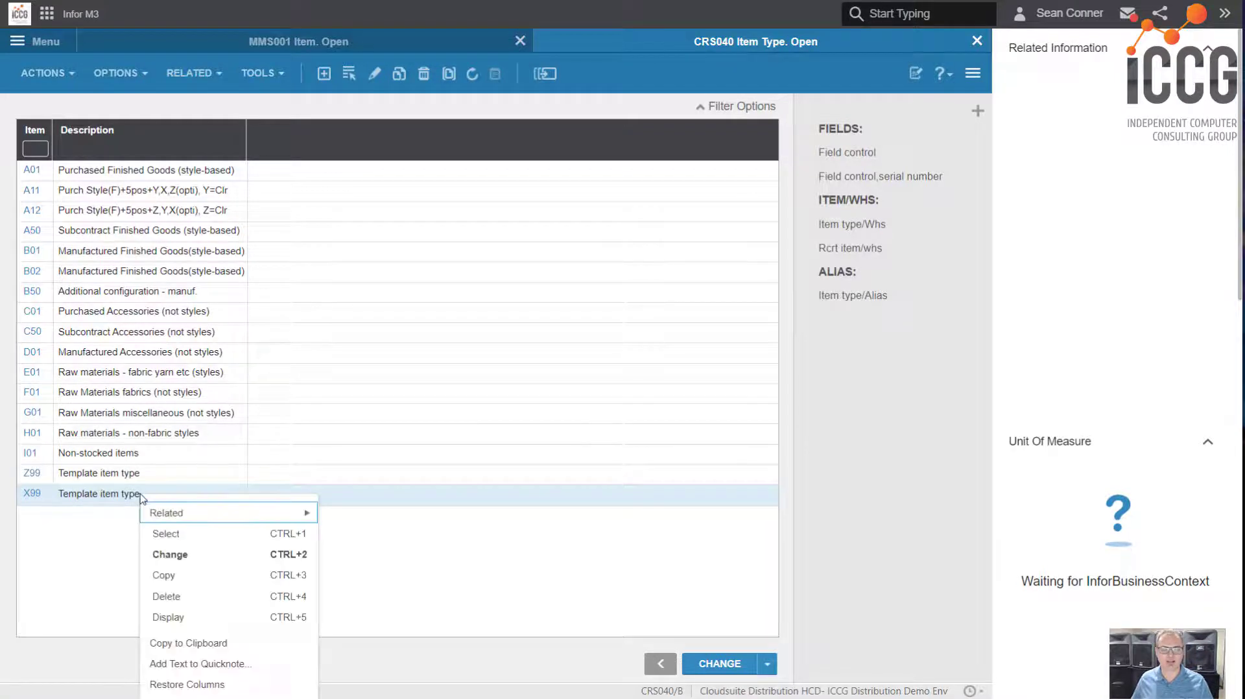
pyautogui.moveTo(176, 515)
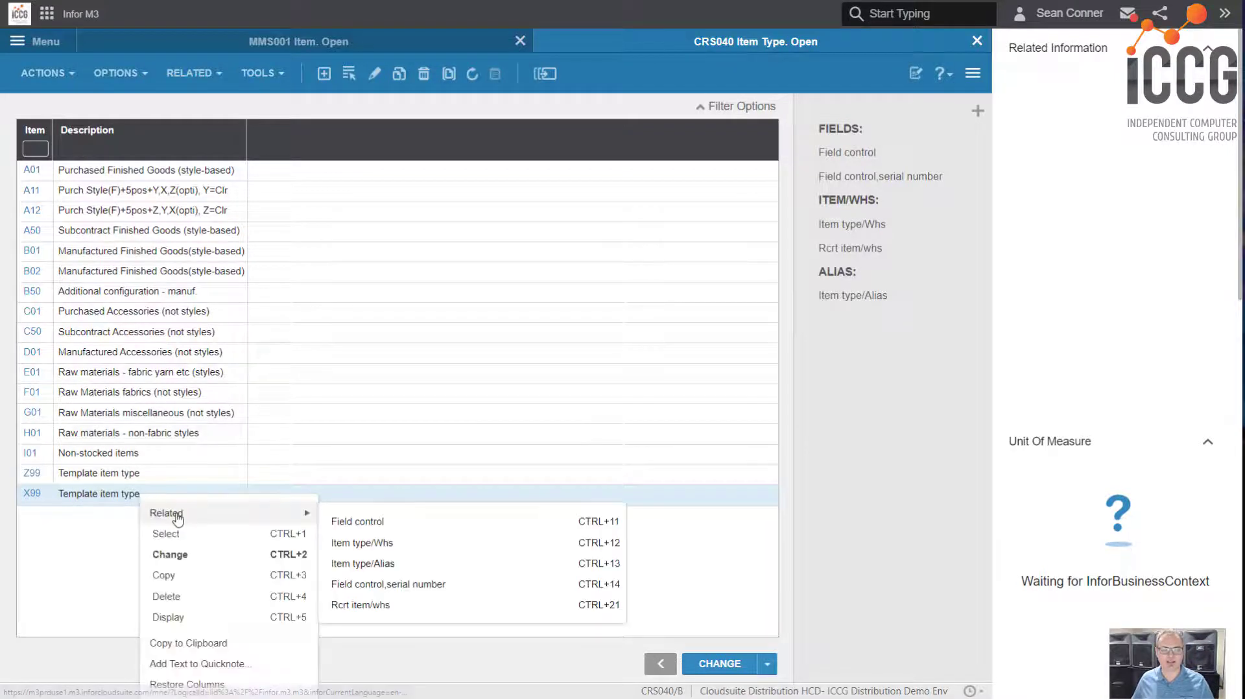
pyautogui.click(374, 545)
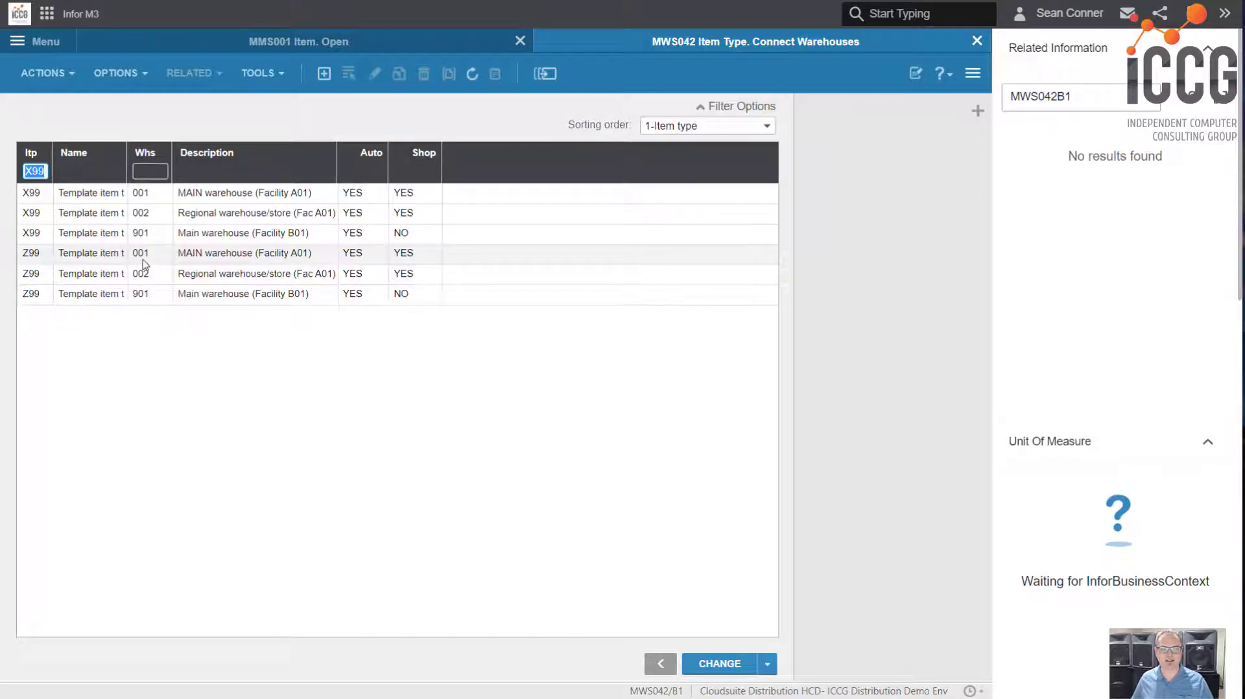
pyautogui.click(38, 171)
pyautogui.click(147, 171)
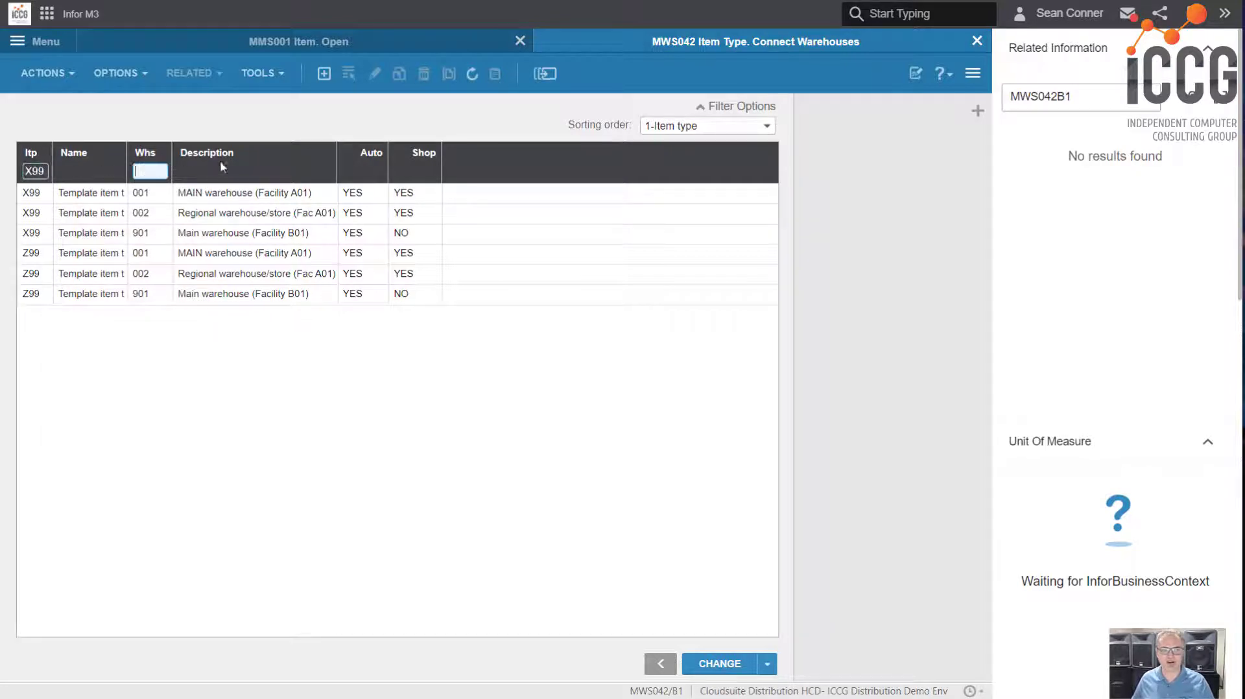
pyautogui.doubleClick(220, 195)
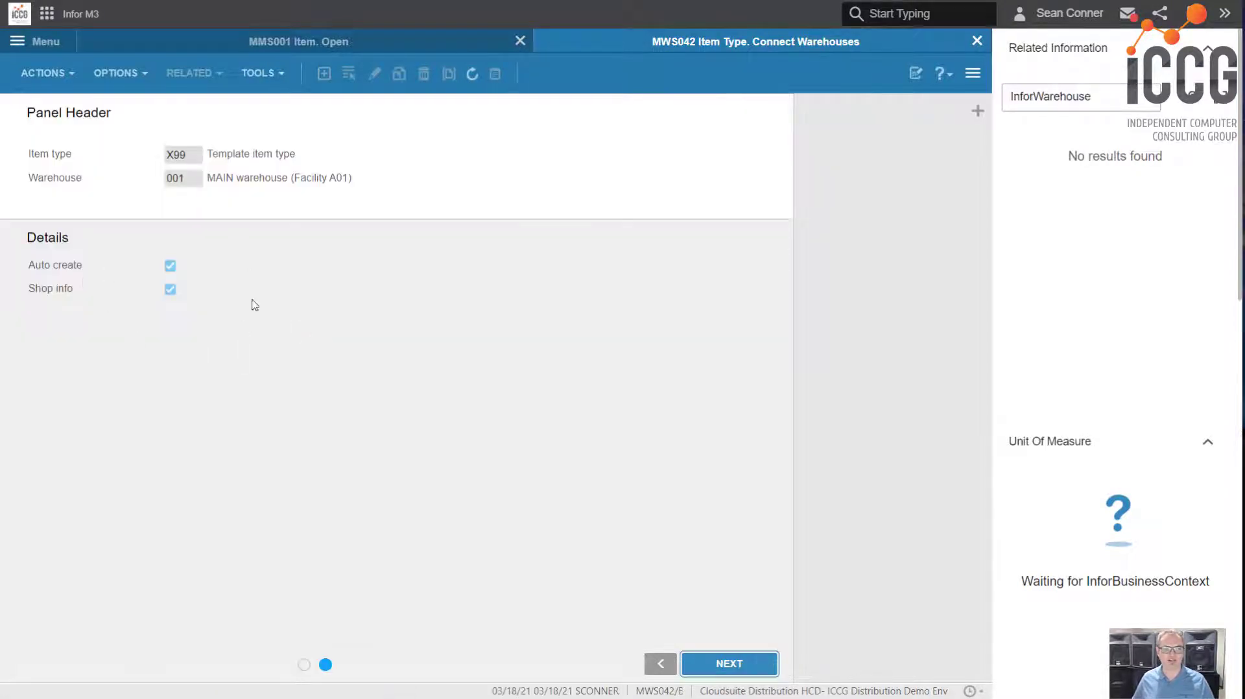
pyautogui.click(660, 663)
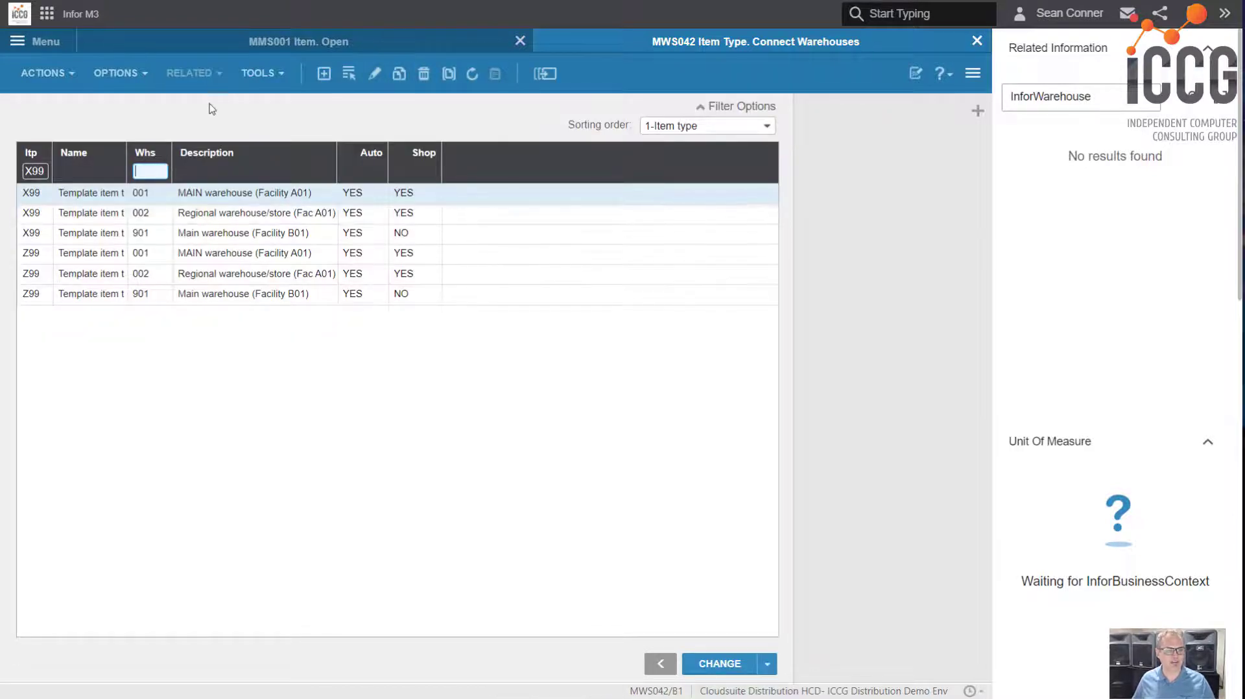
pyautogui.click(659, 665)
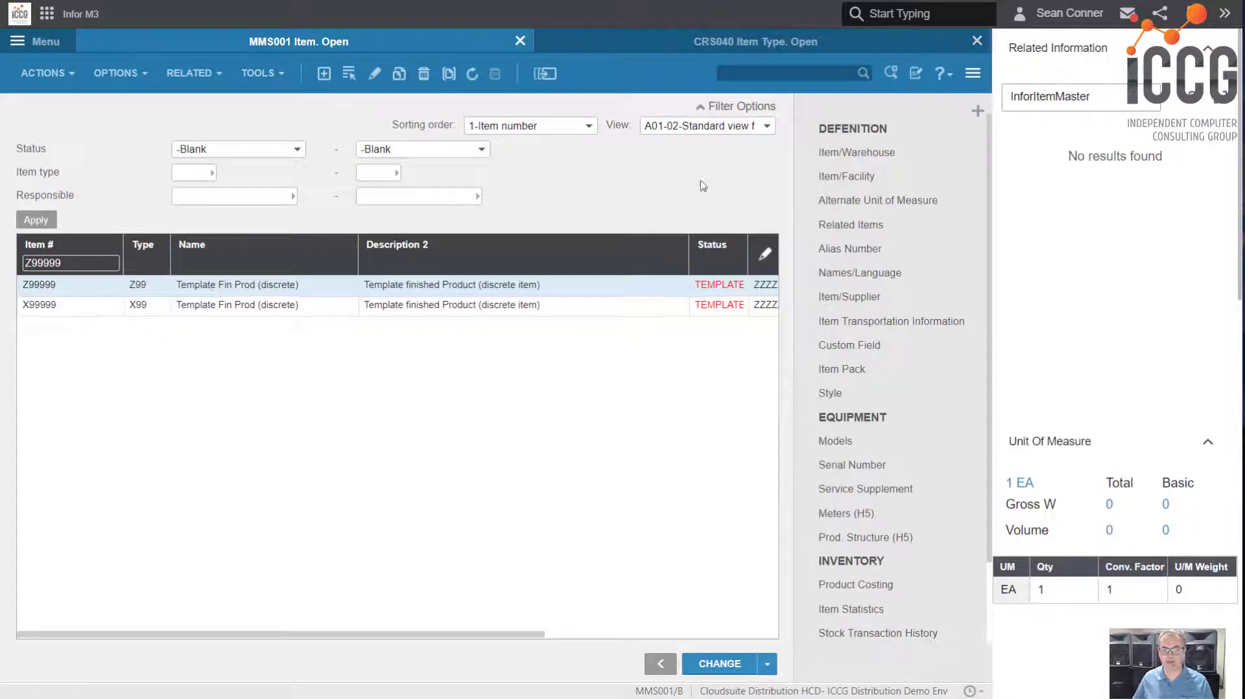
# Copy the item/warehouse records of Z99999 for warehouses 001, 002 and 901 to item number X99999
pyautogui.click(836, 155)
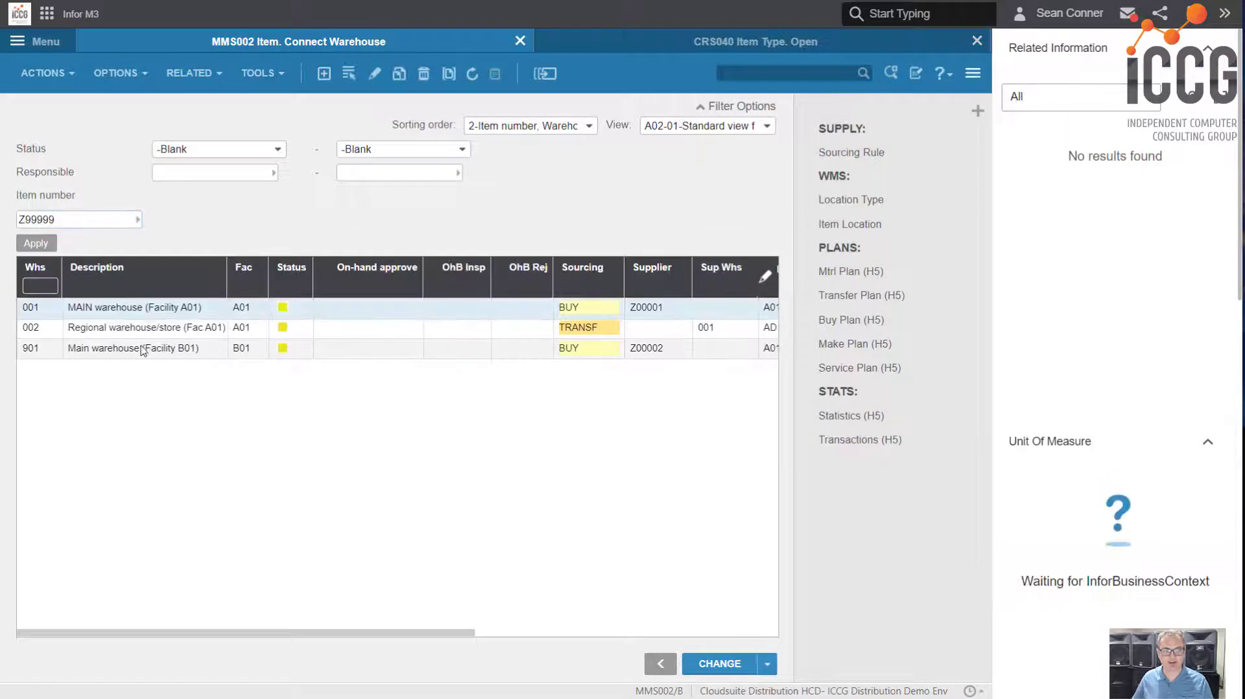
pyautogui.keyDown('shift'); pyautogui.click(142, 350); pyautogui.keyUp('shift')
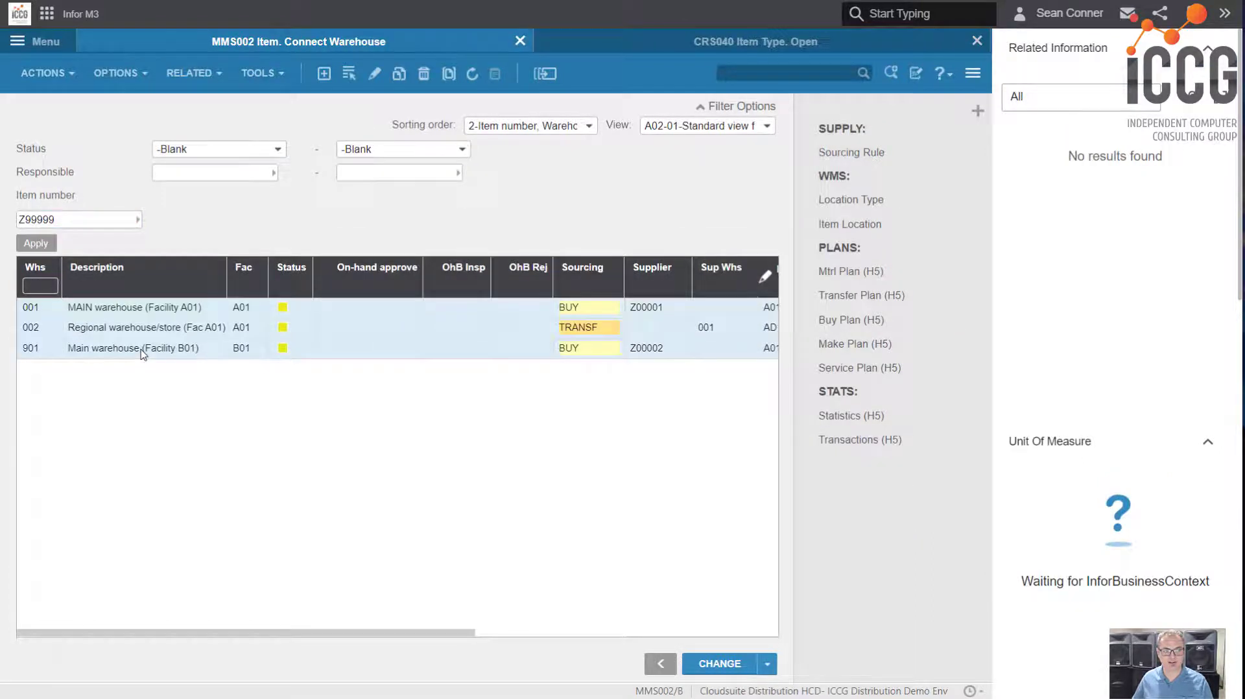
pyautogui.rightClick(113, 313)
pyautogui.click(137, 393)
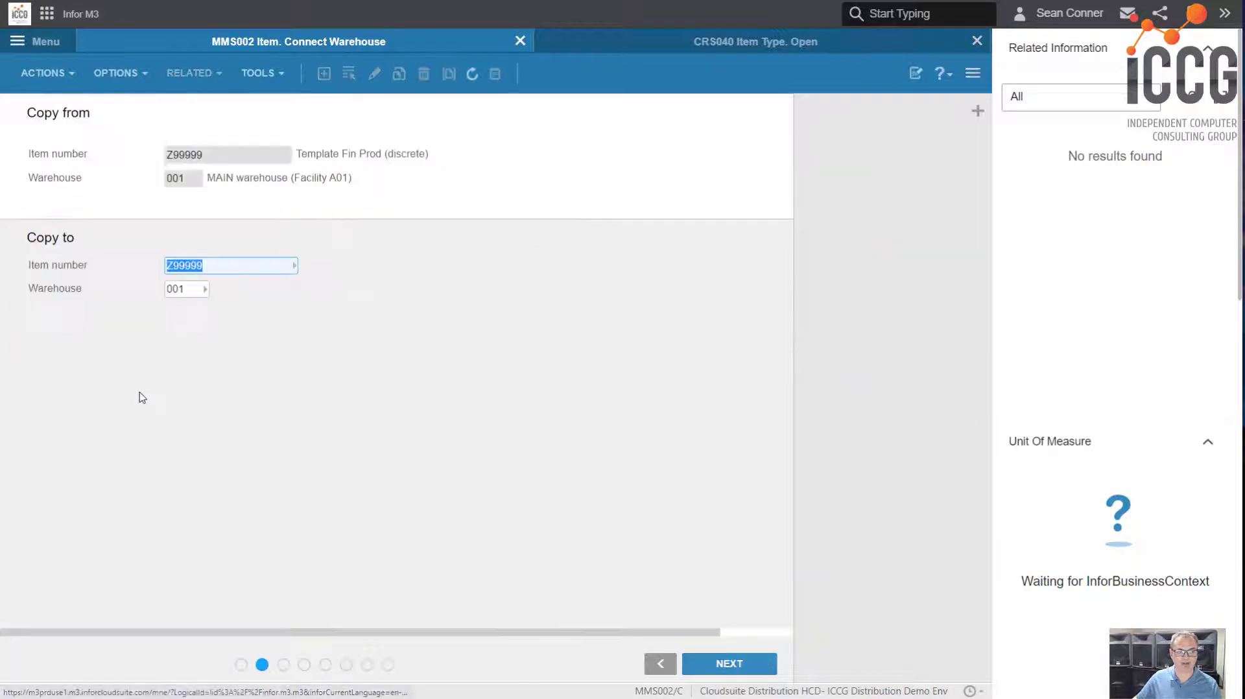
pyautogui.click(174, 268)
pyautogui.press('BackSpace')
pyautogui.write('X')
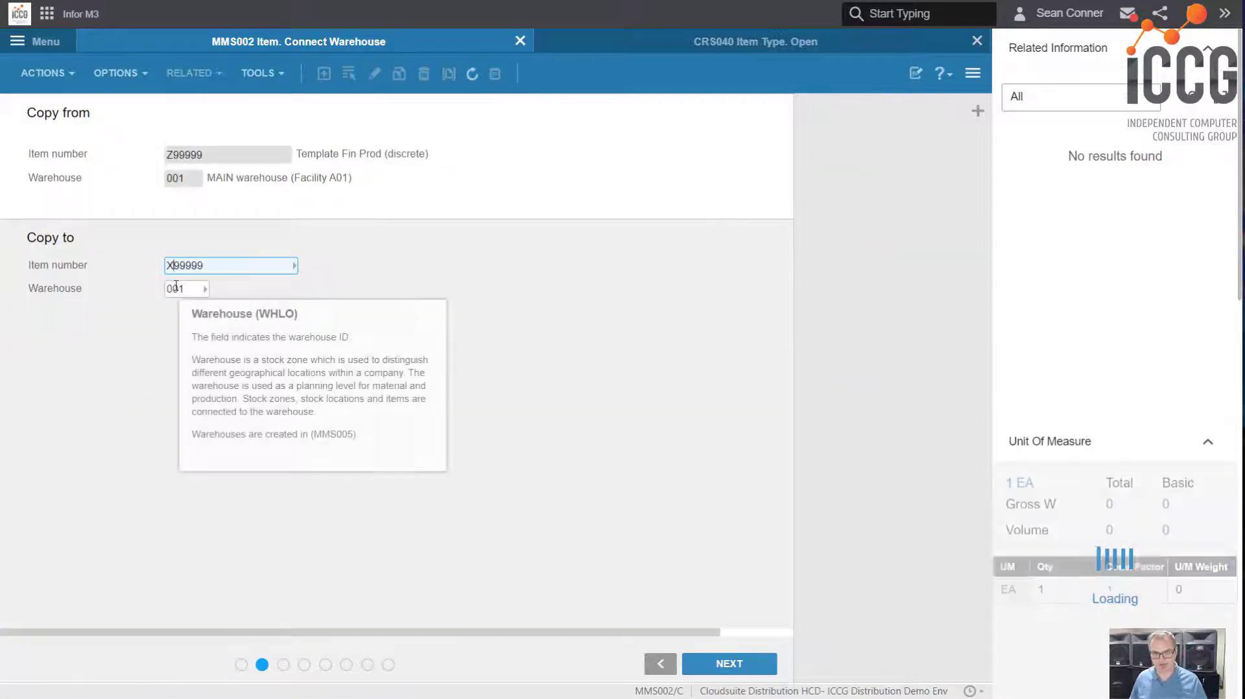
pyautogui.doubleClick(188, 267)
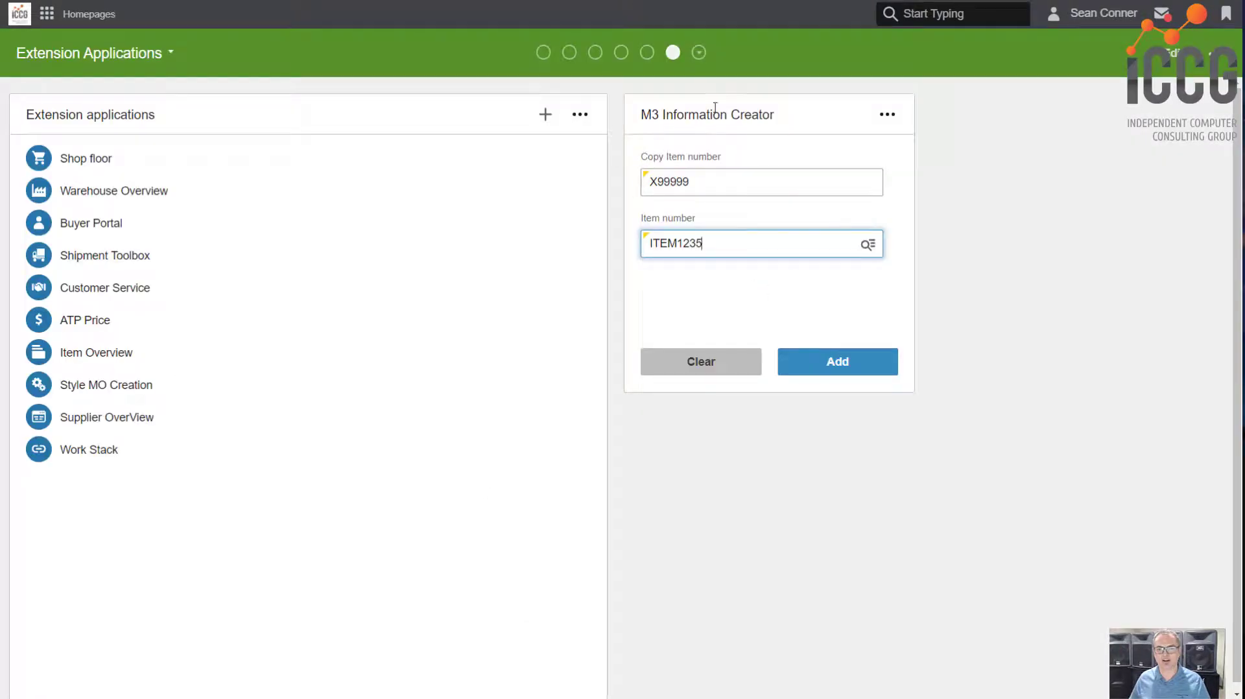
# Add item ITEM1235 as a copy of item X99999 with the M3 Information Creator widget
pyautogui.click(831, 363)
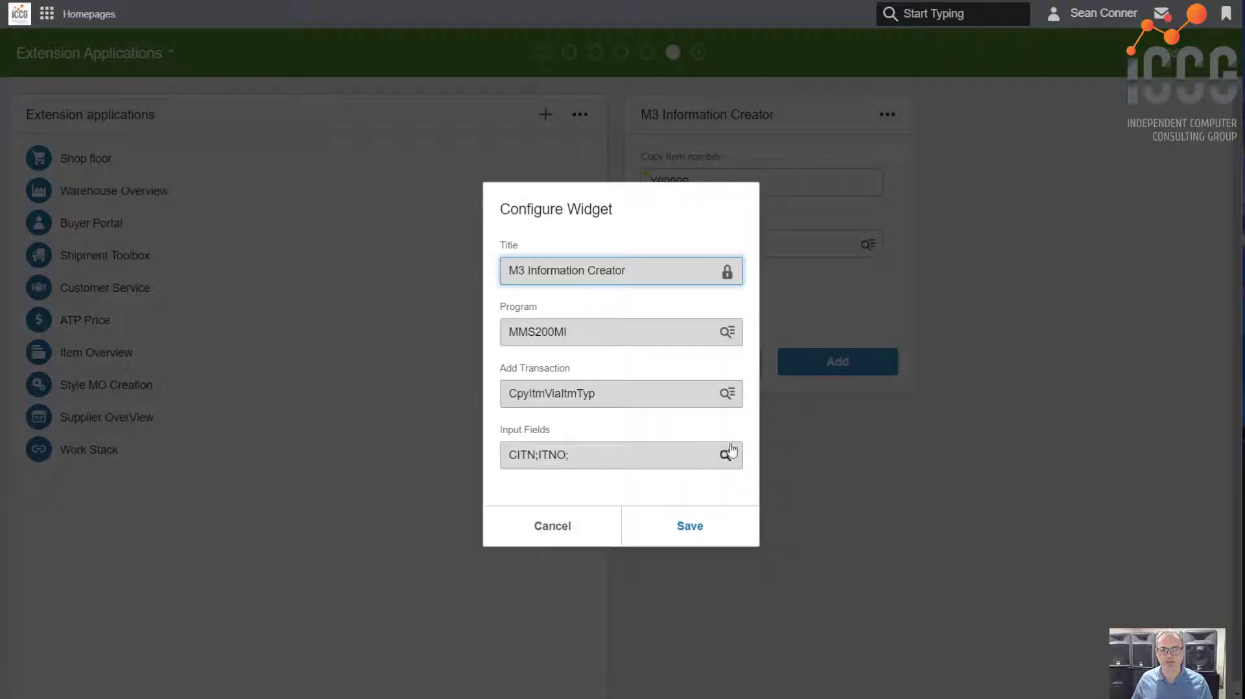
# Search the widget's transactions for cpy and set its add transaction to CpyItmBasic
pyautogui.click(726, 454)
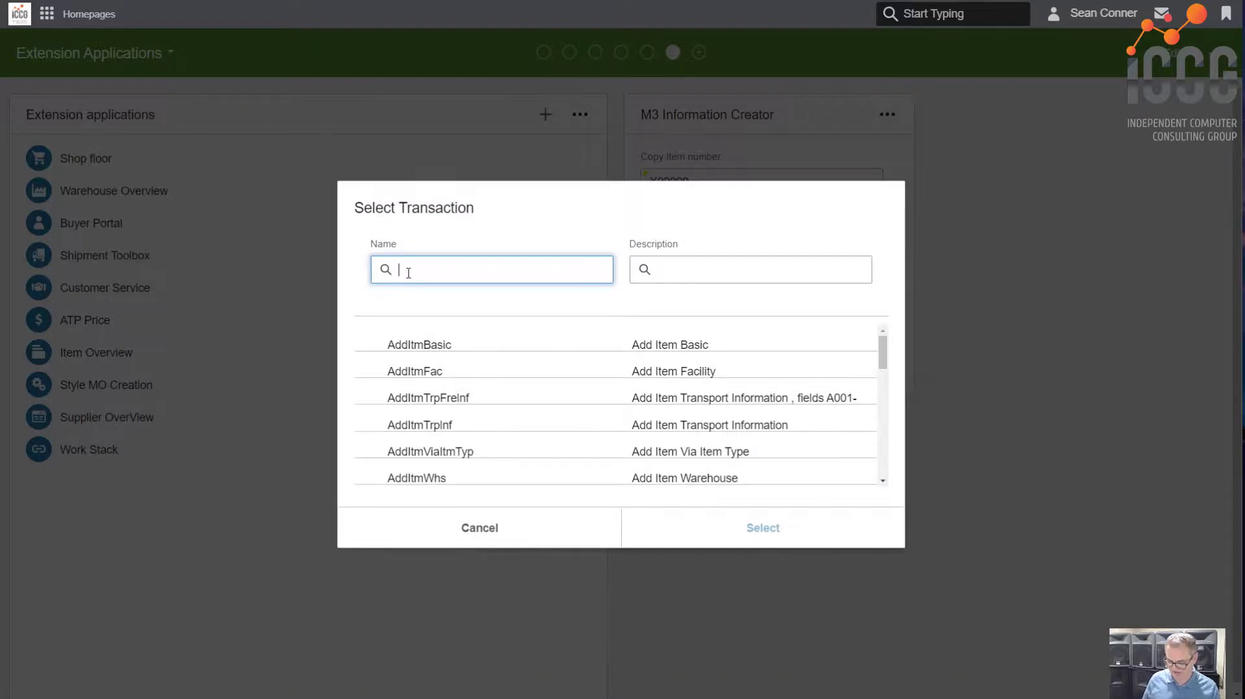
pyautogui.write('cpy')
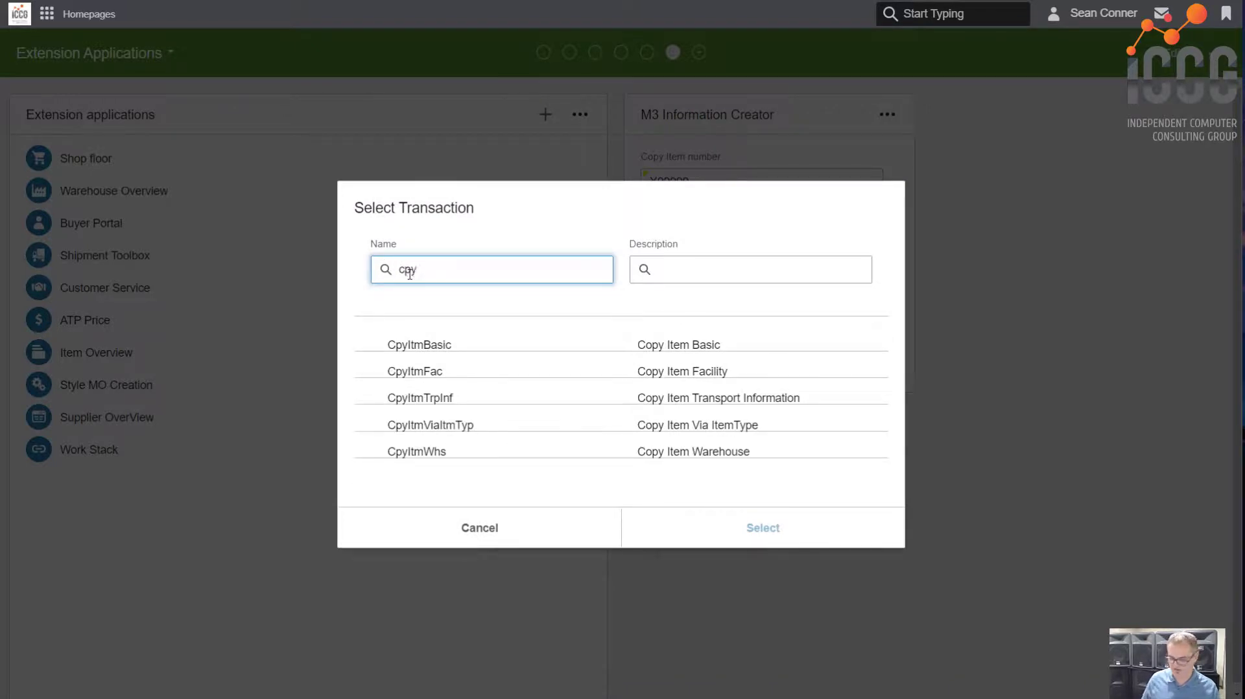
pyautogui.press('BackSpace')
pyautogui.press('BackSpace')
pyautogui.press('BackSpace')
pyautogui.click(514, 402)
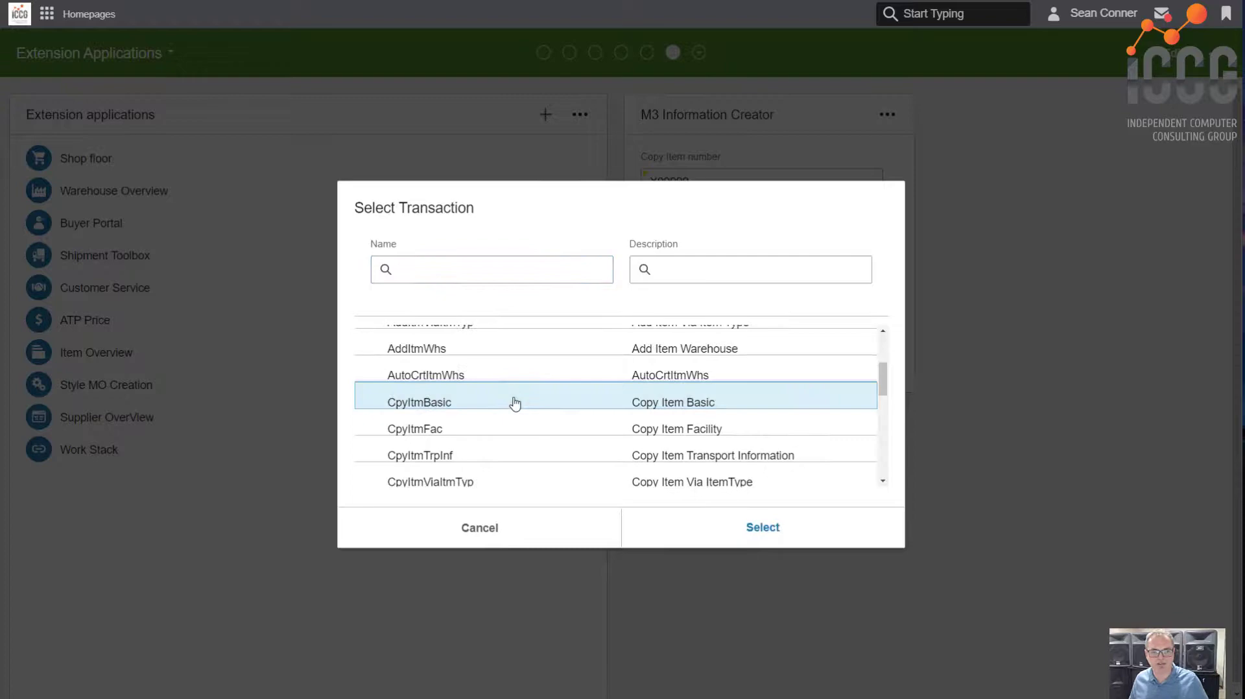
pyautogui.click(697, 515)
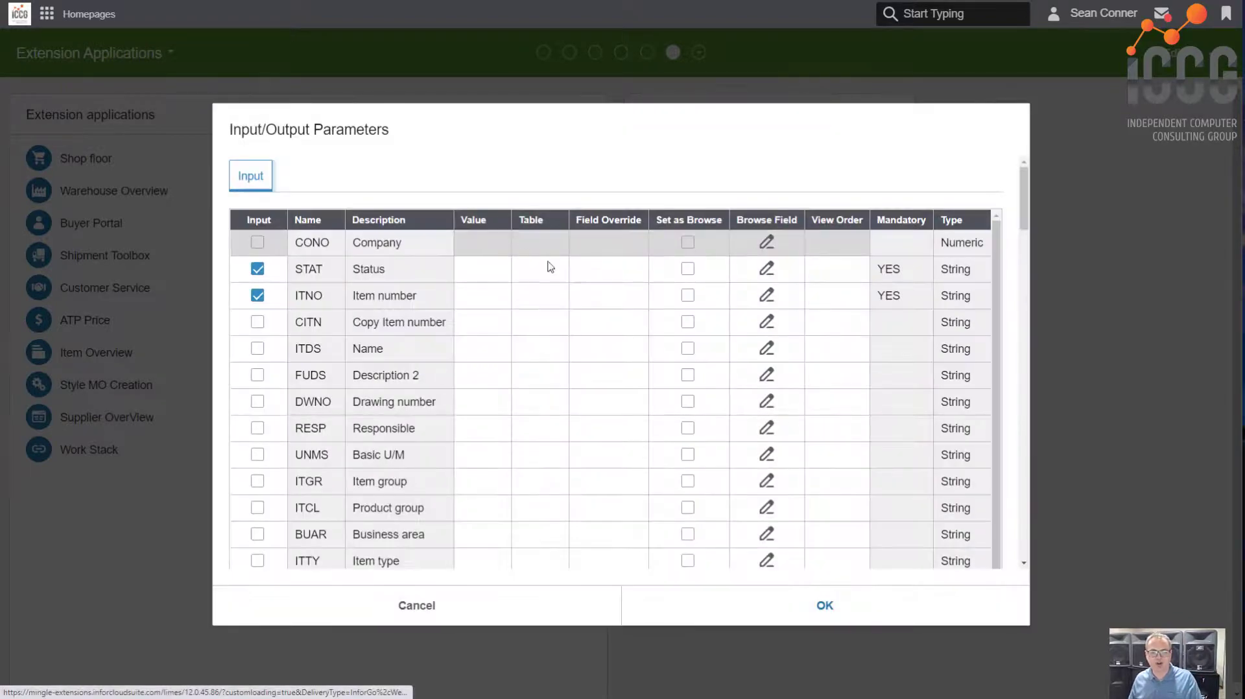
# Look through the input parameters offered for the CpyItmBasic transaction
pyautogui.scroll(-5, 605, 409)
pyautogui.scroll(-15, 611, 416)
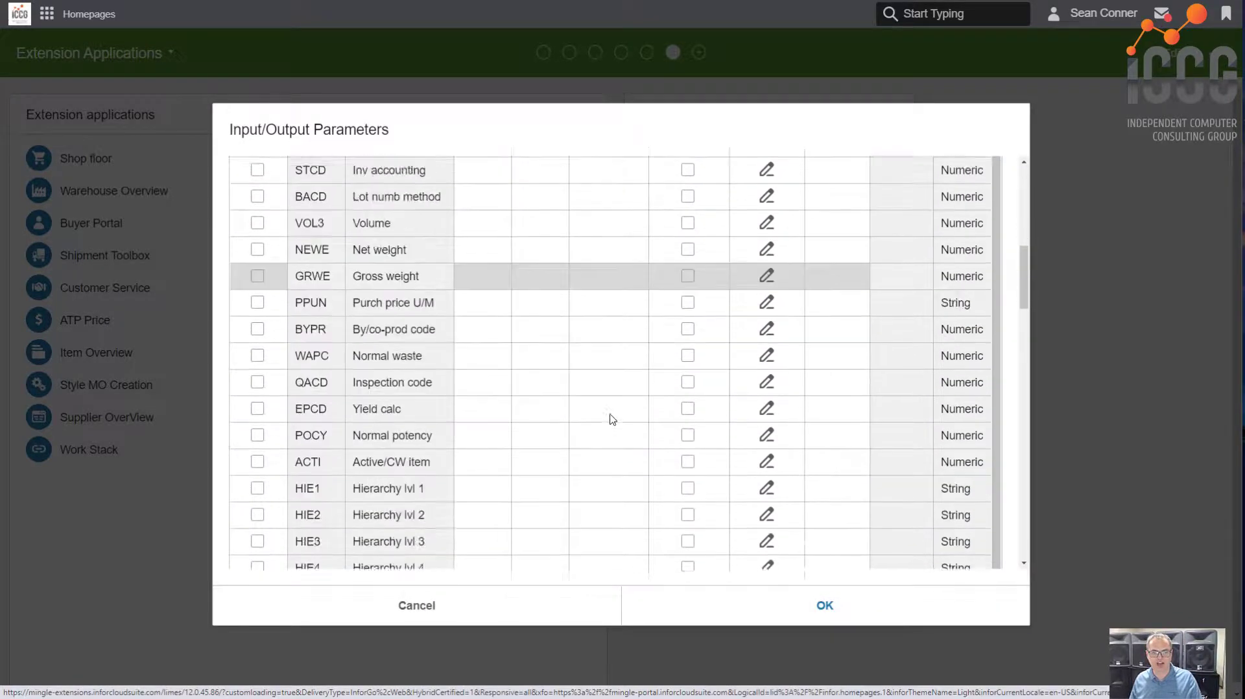
pyautogui.scroll(-6, 617, 444)
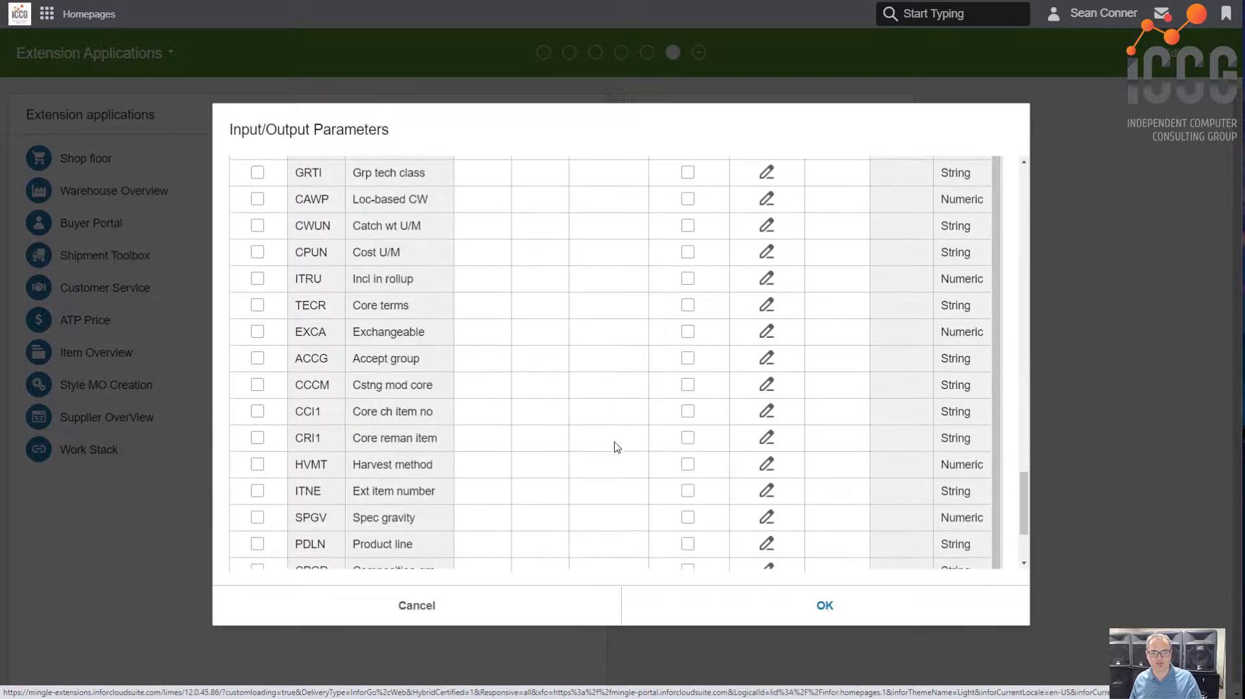
pyautogui.scroll(20, 613, 447)
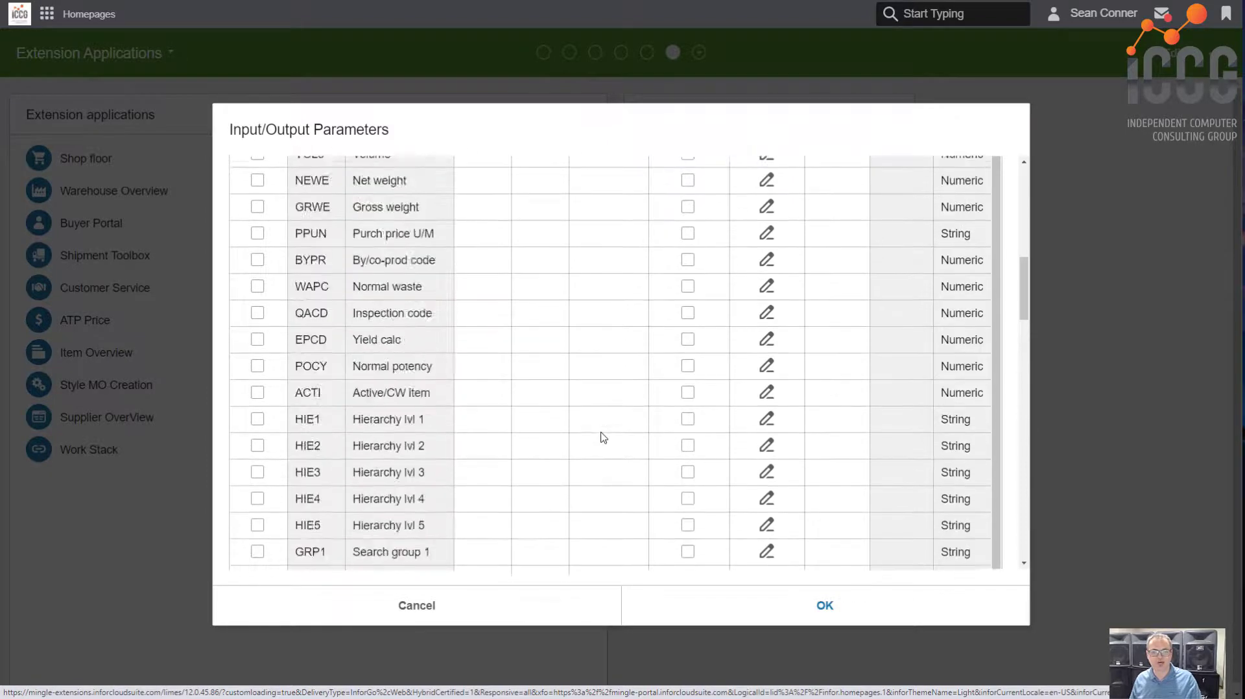